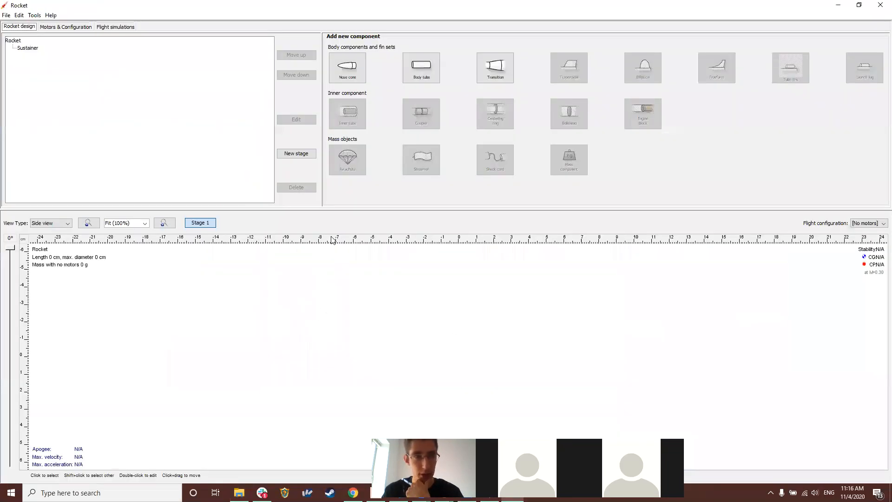
# Step: Open the recent rocket design file Tasiemiec.ork
pyautogui.click(6, 15)
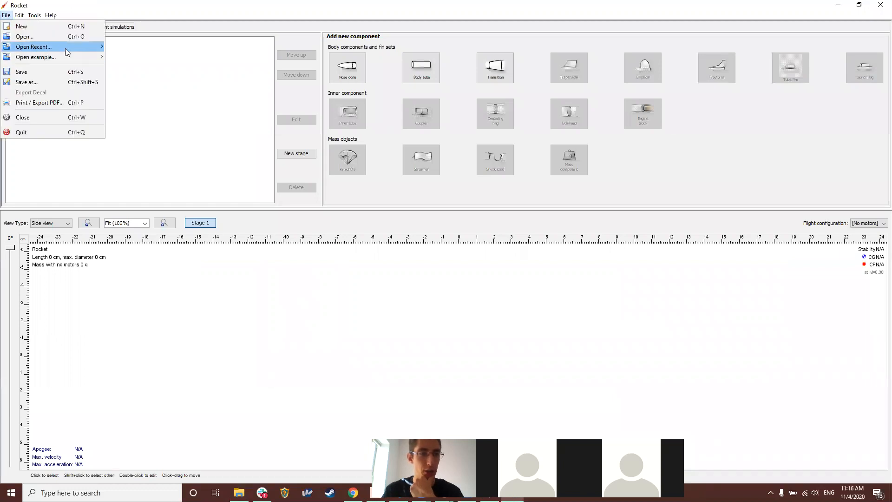
pyautogui.moveTo(67, 52)
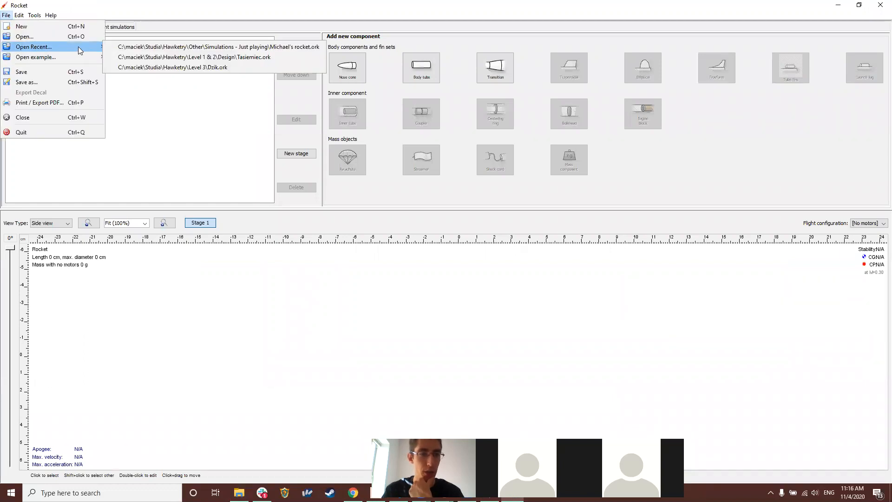
pyautogui.click(148, 57)
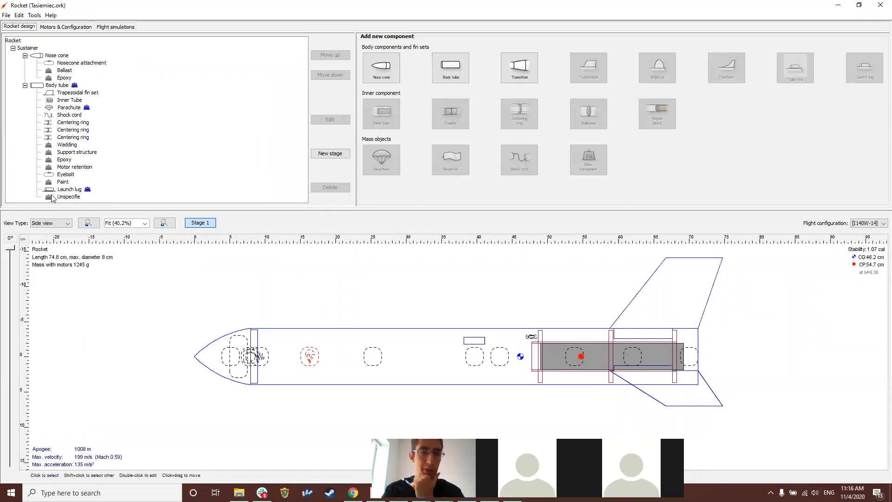
# Step: Review the body tube's general dimensions and its mass and center-of-gravity override settings, and close its configuration
pyautogui.click(41, 86)
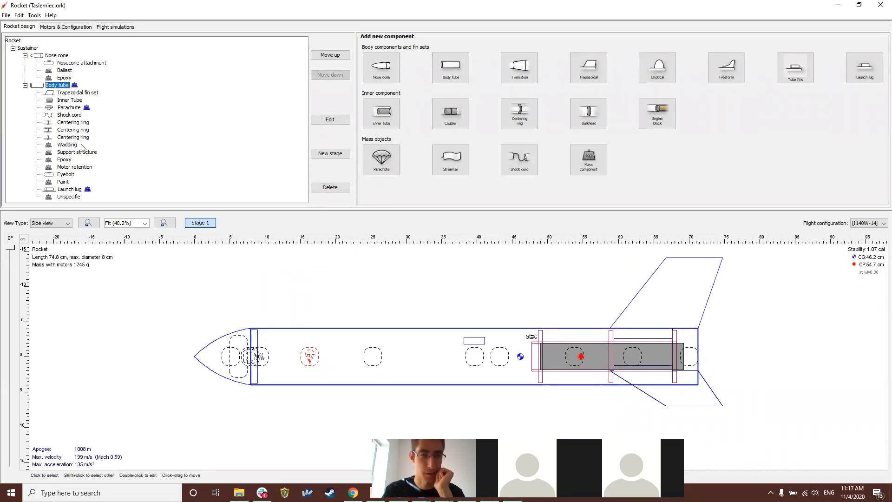
pyautogui.click(72, 93)
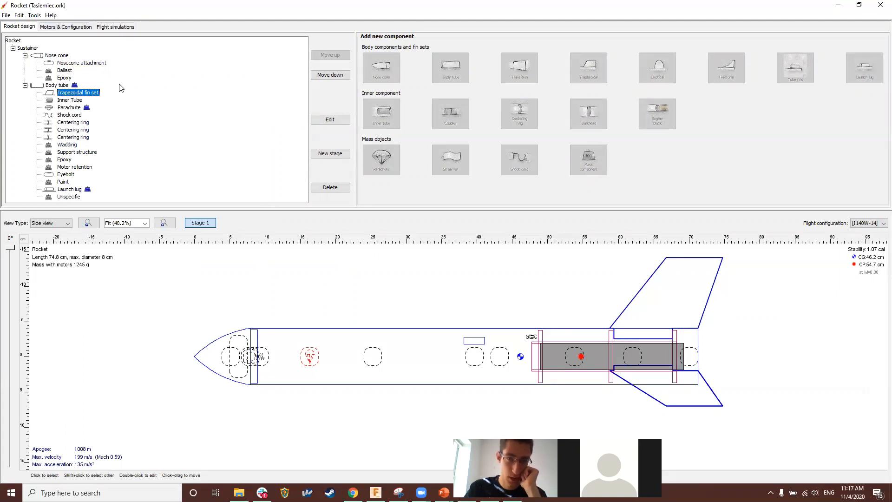
pyautogui.doubleClick(55, 86)
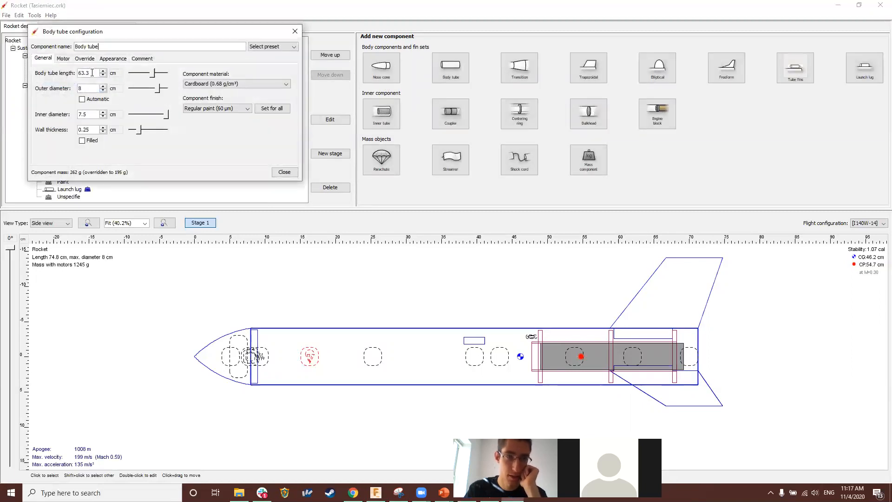
pyautogui.click(93, 72)
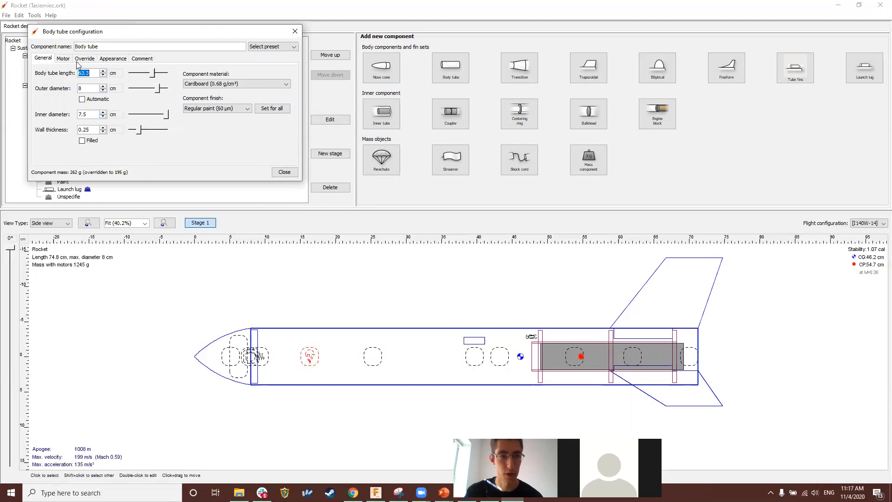
pyautogui.click(84, 59)
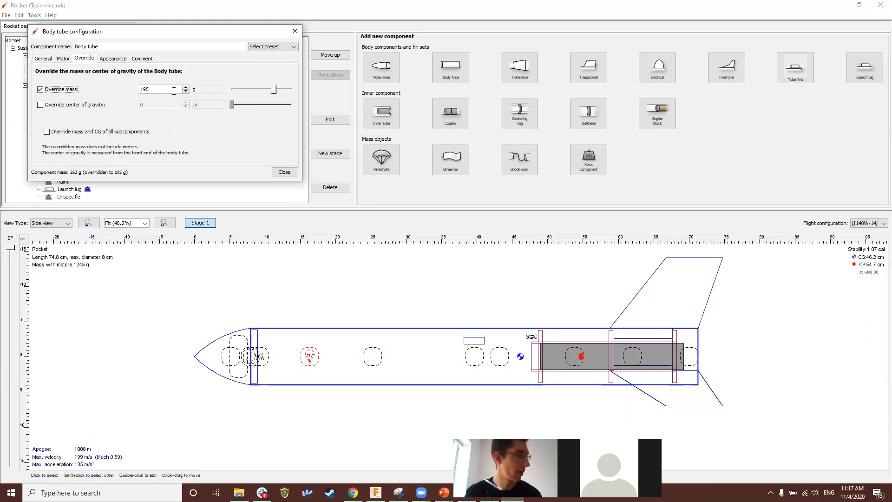
pyautogui.click(49, 58)
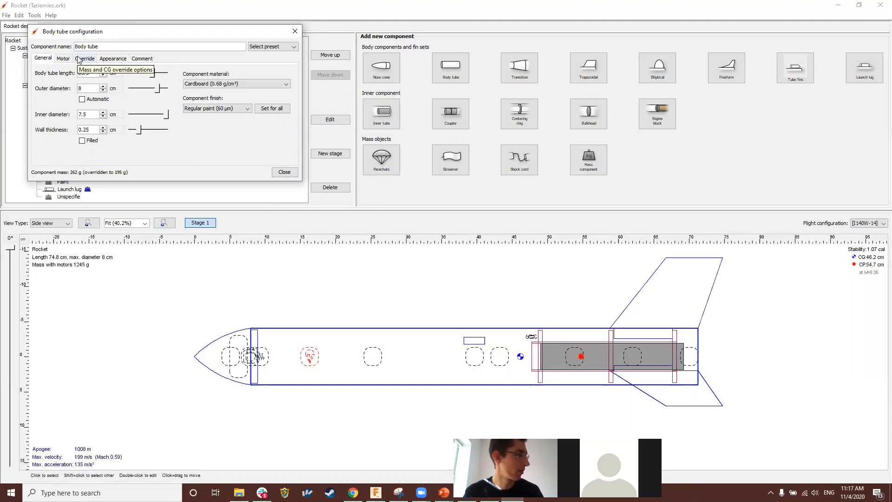
pyautogui.click(80, 60)
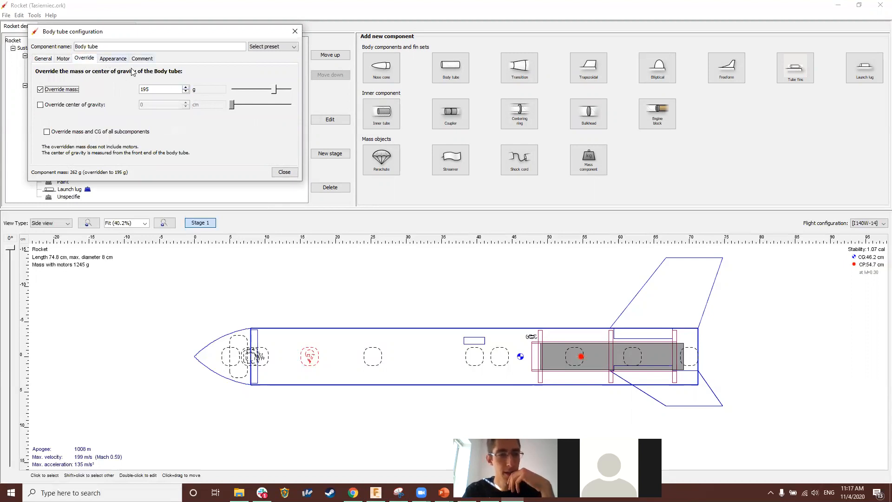
pyautogui.click(284, 173)
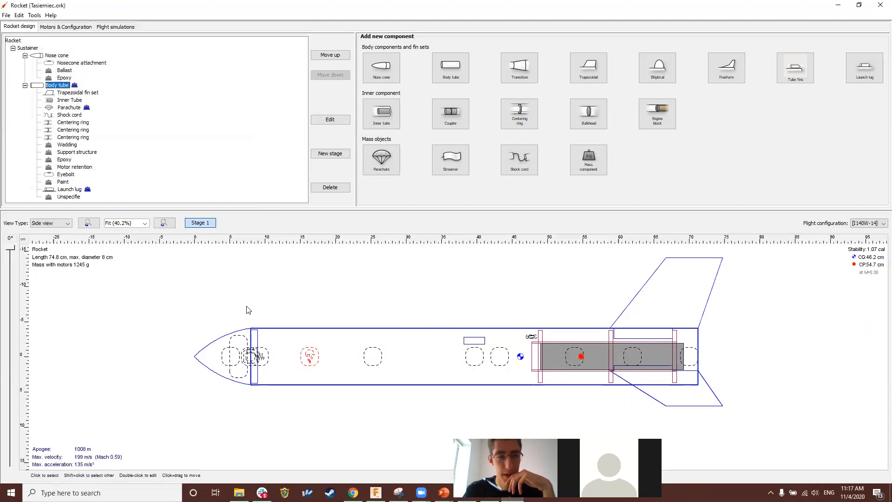
# Step: Inspect the rocket in Back view, 3D Figure, 3D Unfinished and 3D Finished
pyautogui.click(63, 224)
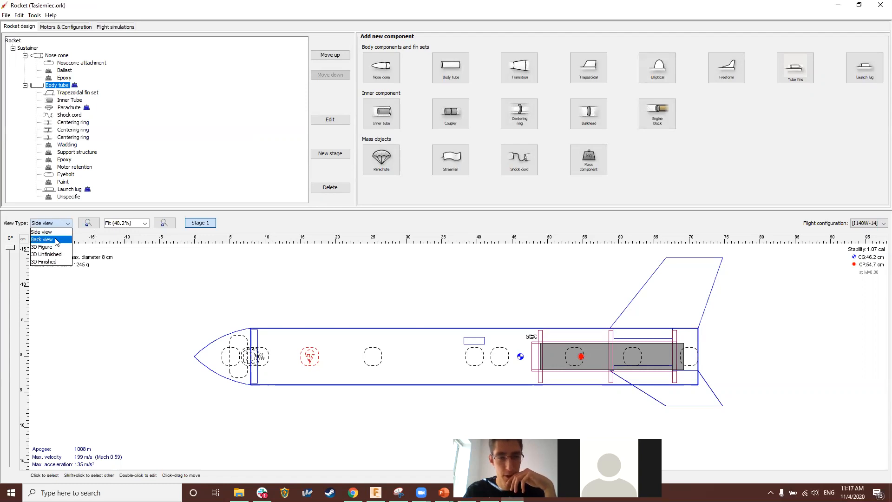
pyautogui.click(56, 240)
pyautogui.moveTo(13, 251); pyautogui.dragTo(2, 464)
pyautogui.click(55, 225)
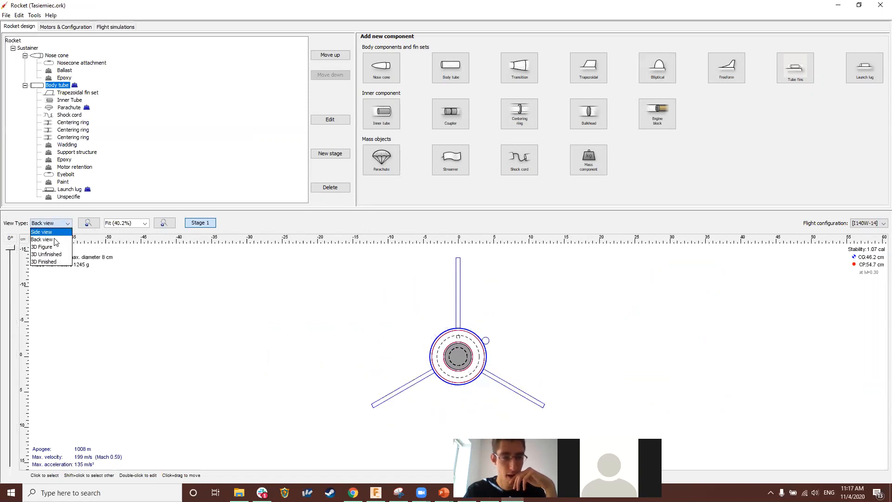
pyautogui.click(52, 247)
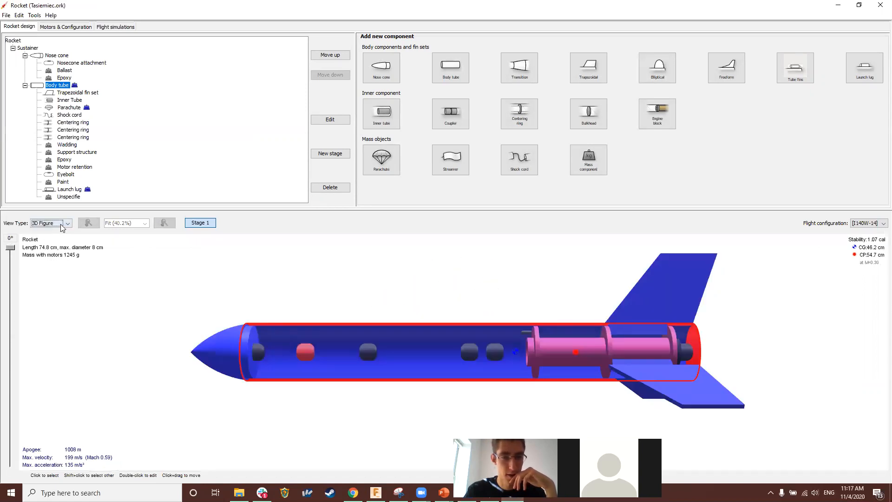
pyautogui.click(59, 224)
pyautogui.click(61, 256)
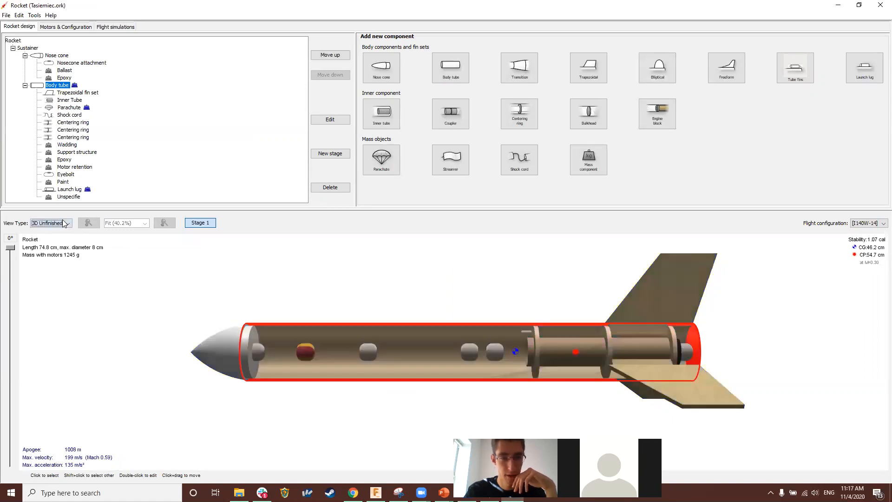
pyautogui.click(65, 224)
pyautogui.click(60, 264)
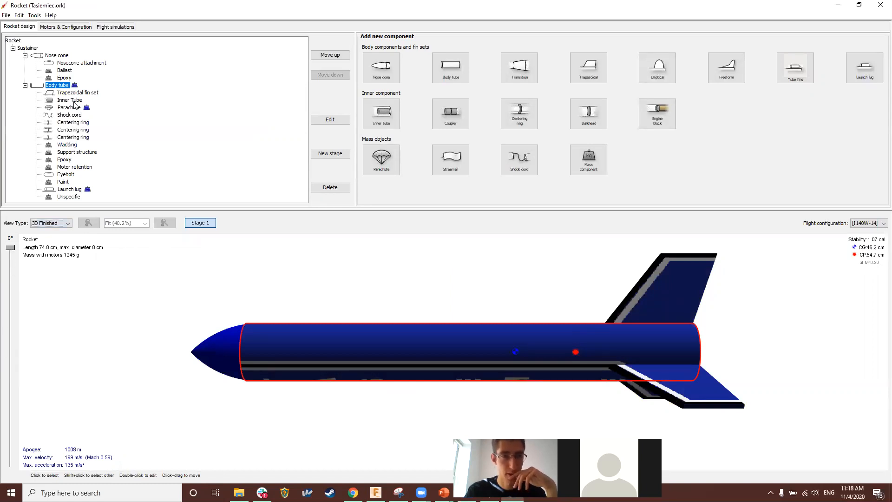
# Step: Examine the rendered rocket in Photo Studio from several angles and distances
pyautogui.click(33, 16)
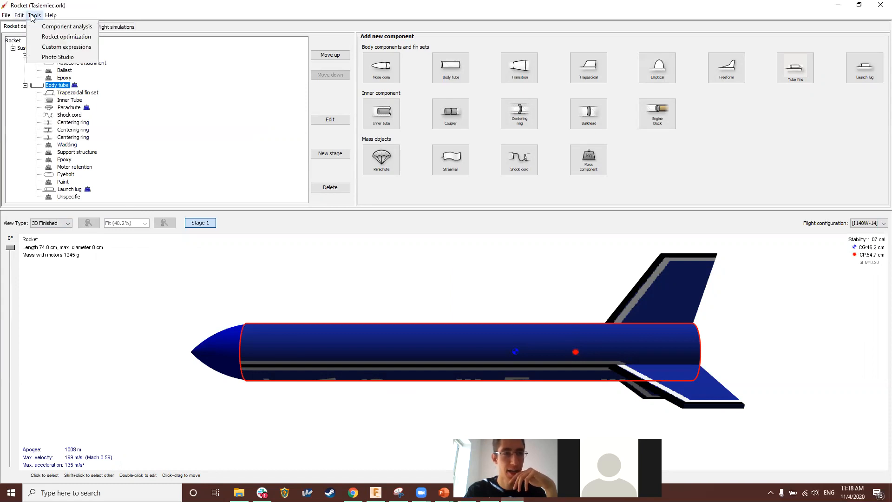
pyautogui.click(57, 57)
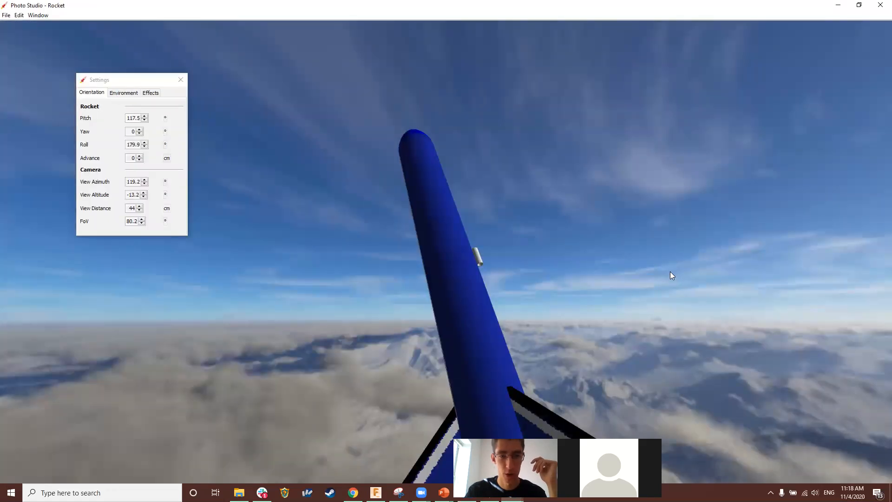
pyautogui.moveTo(667, 271); pyautogui.dragTo(409, 271)
pyautogui.moveTo(565, 330); pyautogui.dragTo(249, 305)
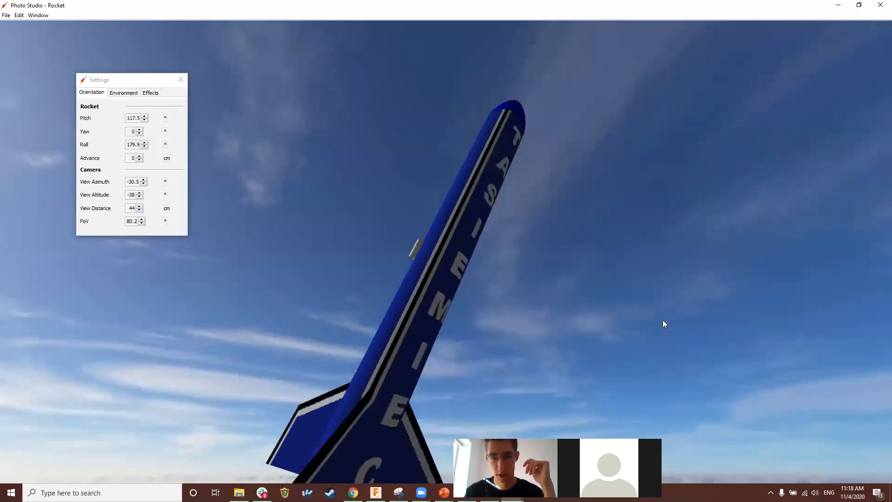
pyautogui.scroll(5, 633, 342)
pyautogui.scroll(-15, 623, 318)
pyautogui.moveTo(607, 322); pyautogui.dragTo(617, 388)
# Step: Show the desktop wallpaper with the rocket render and return to the main rocket design window
pyautogui.press('super+d')
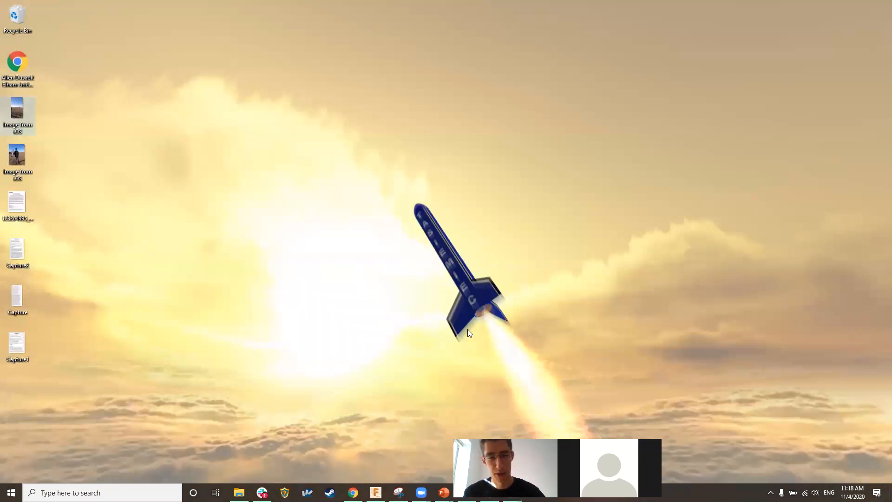
pyautogui.hotkey('alt', 'Tab')
pyautogui.hotkey('alt', 'Tab')
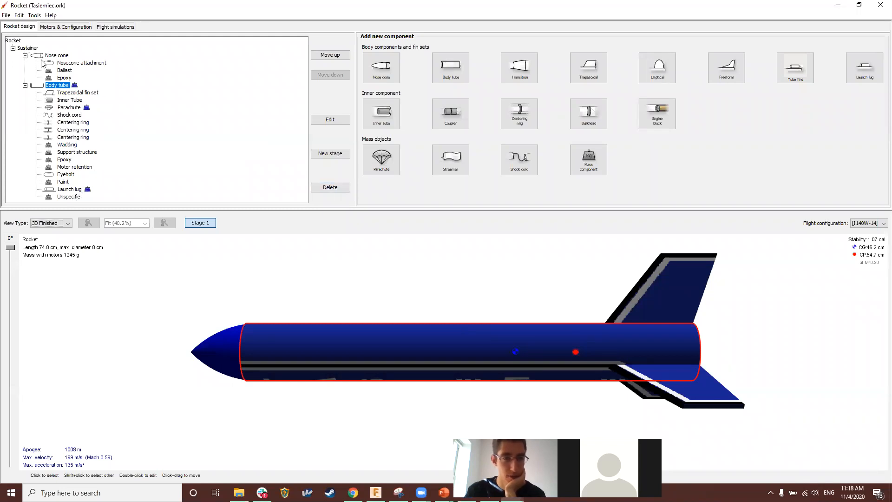
# Step: Check the rocket's motor configurations and return to the rocket design shown in Side view
pyautogui.click(67, 27)
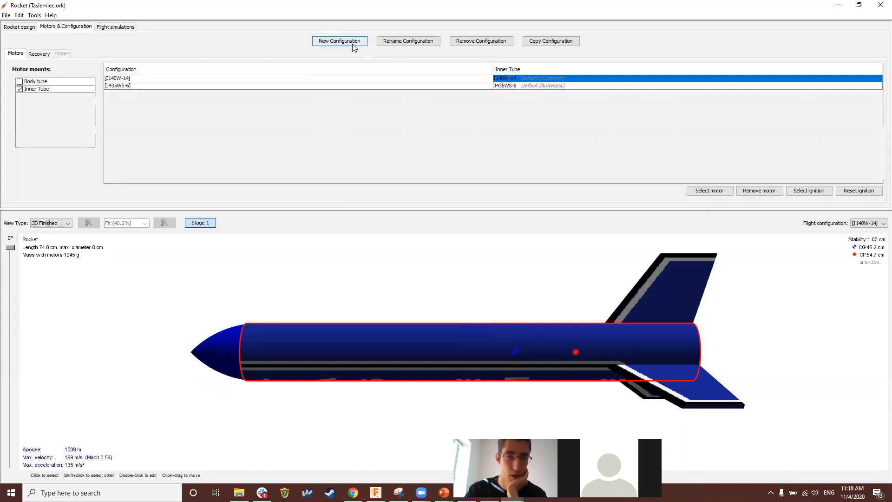
pyautogui.click(512, 79)
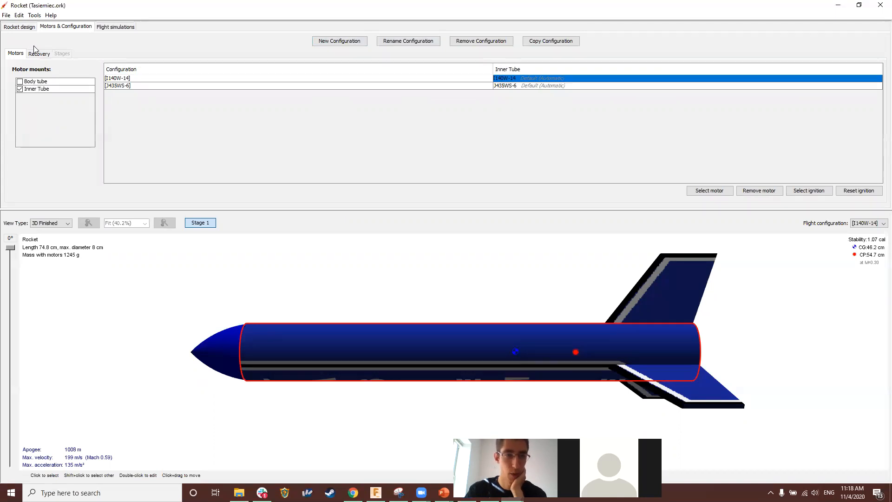
pyautogui.click(21, 27)
pyautogui.click(63, 223)
pyautogui.click(47, 231)
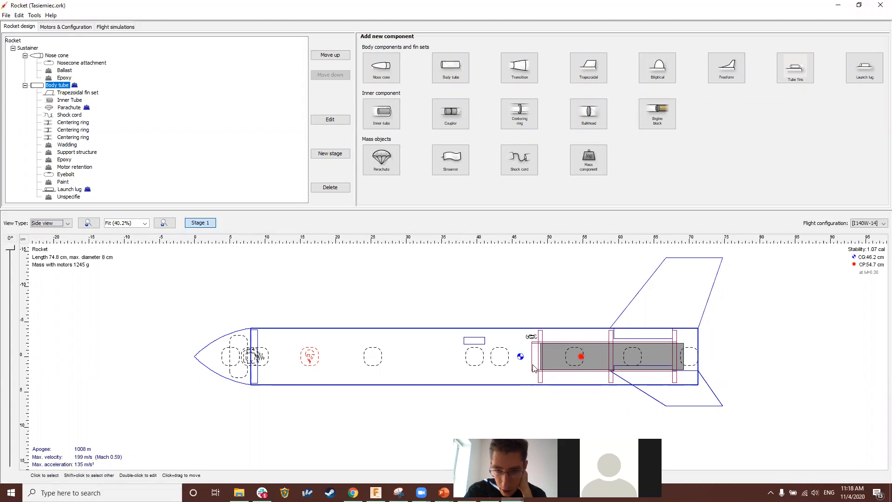
# Step: Open the motor selection for the inner tube's I140W-14 configuration and browse the AeroTech motors
pyautogui.click(69, 27)
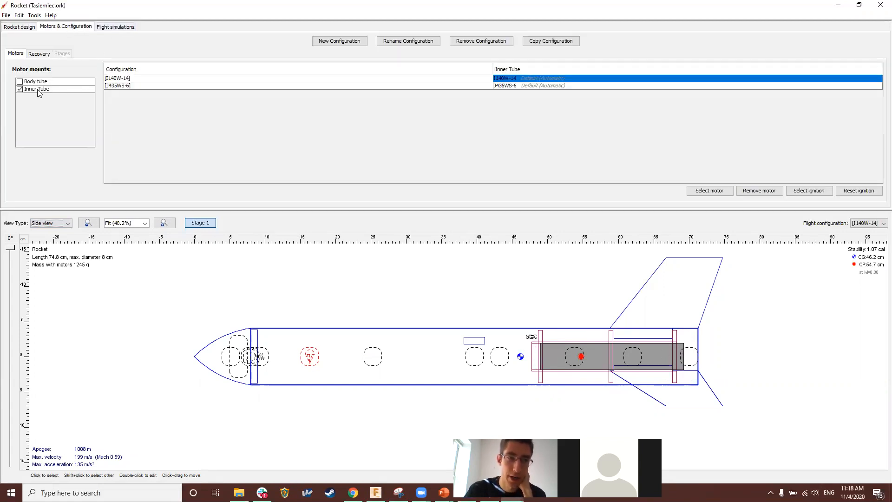
pyautogui.doubleClick(515, 79)
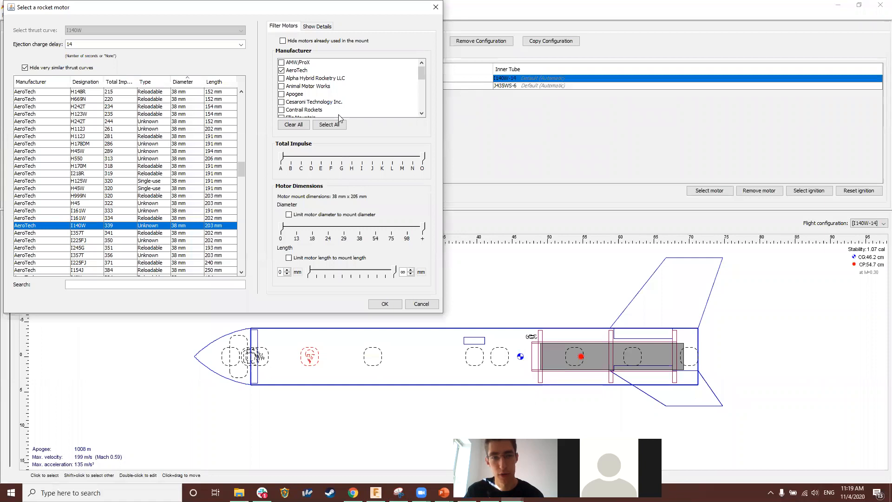
pyautogui.moveTo(243, 166); pyautogui.dragTo(246, 32)
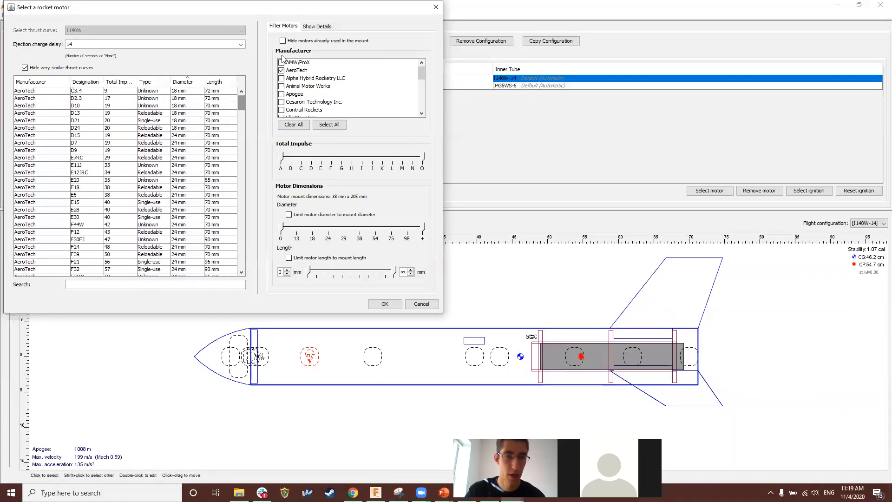
# Step: List motors from all manufacturers and exclude AMW/ProX, Alpha Hybrid Rocketry, Animal Motor Works, Apogee, Cesaroni Technology, Contrail Rockets, Ellis Mountain and Estes
pyautogui.click(330, 125)
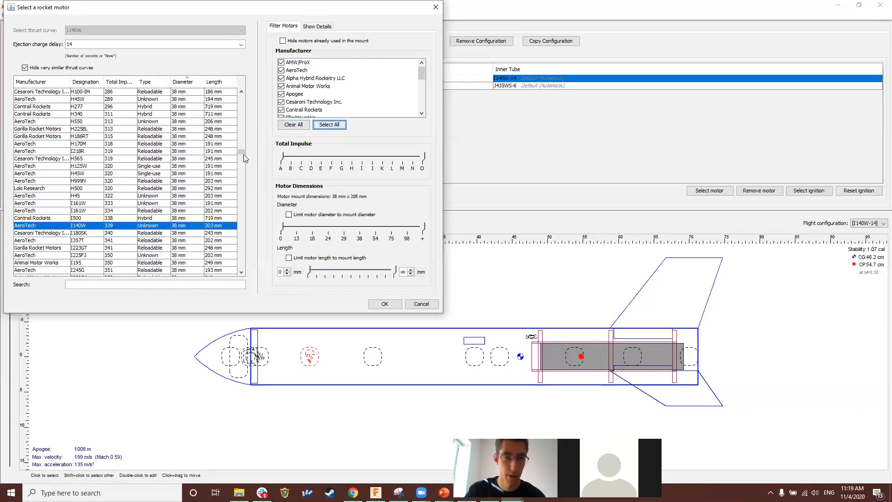
pyautogui.moveTo(248, 82); pyautogui.dragTo(253, 149)
pyautogui.click(281, 62)
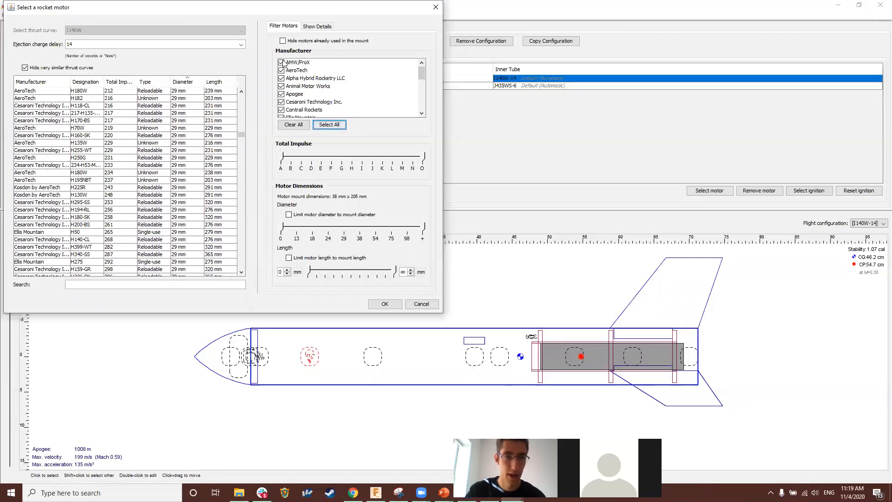
pyautogui.click(281, 78)
pyautogui.click(281, 86)
pyautogui.click(281, 93)
pyautogui.click(281, 102)
pyautogui.click(281, 109)
pyautogui.scroll(-2, 289, 100)
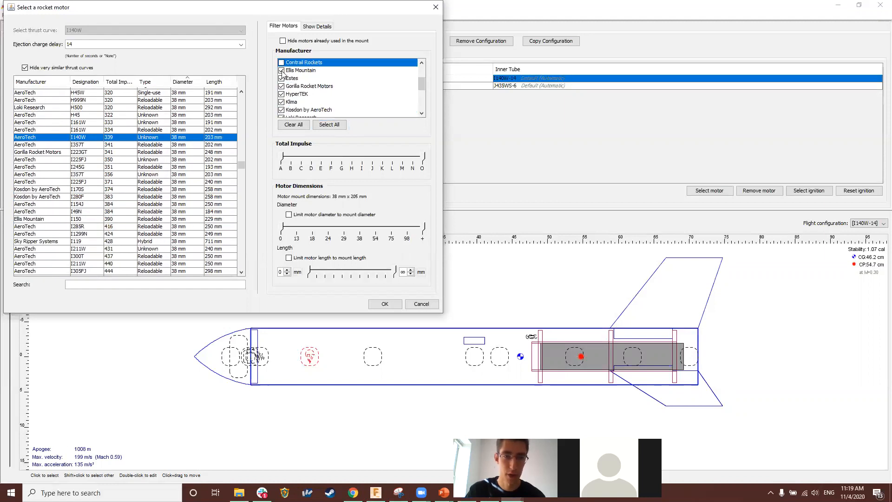
pyautogui.click(281, 70)
pyautogui.click(281, 78)
# Step: Clear the manufacturer filter, show only AeroTech motors and select the single-use 18 mm D21 motor
pyautogui.click(293, 124)
pyautogui.scroll(2, 330, 98)
pyautogui.click(281, 70)
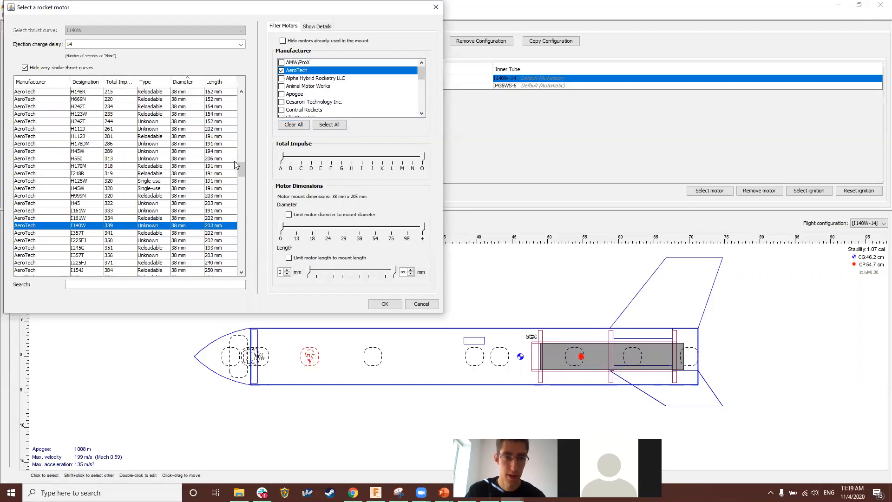
pyautogui.scroll(15, 243, 144)
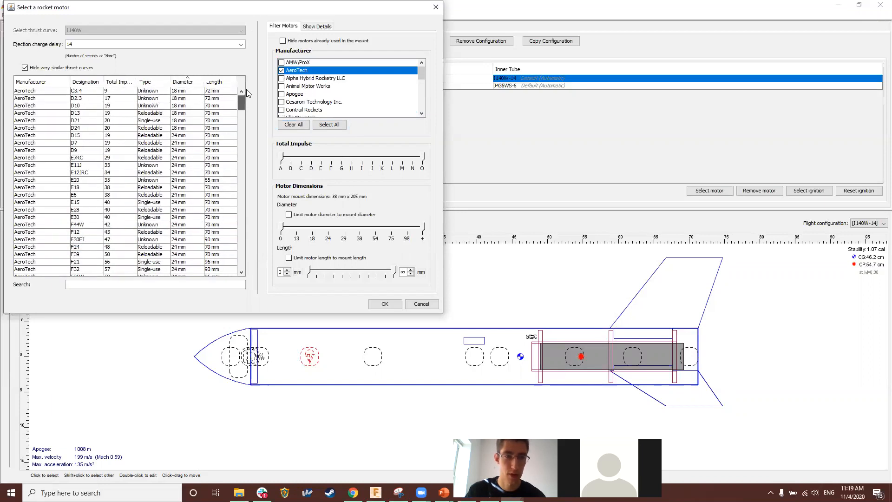
pyautogui.click(160, 128)
pyautogui.click(157, 122)
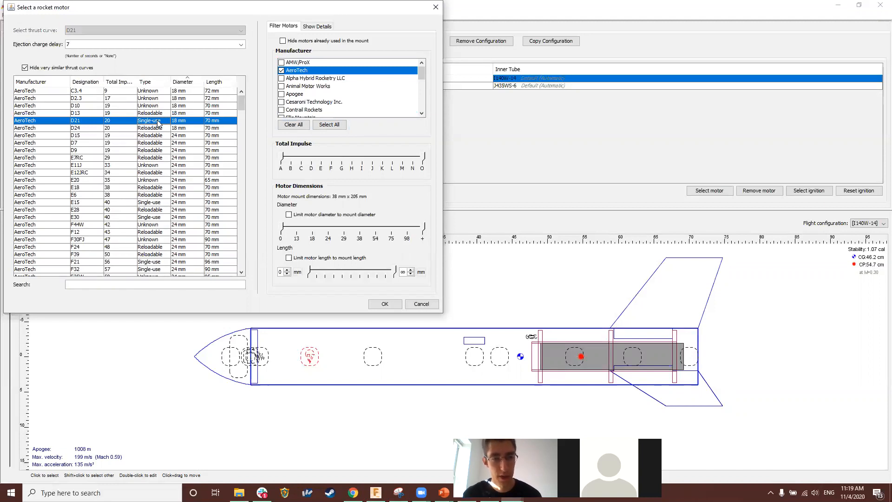
# Step: Restrict the total impulse filter of the motor list to class H only
pyautogui.moveTo(289, 160); pyautogui.dragTo(350, 159)
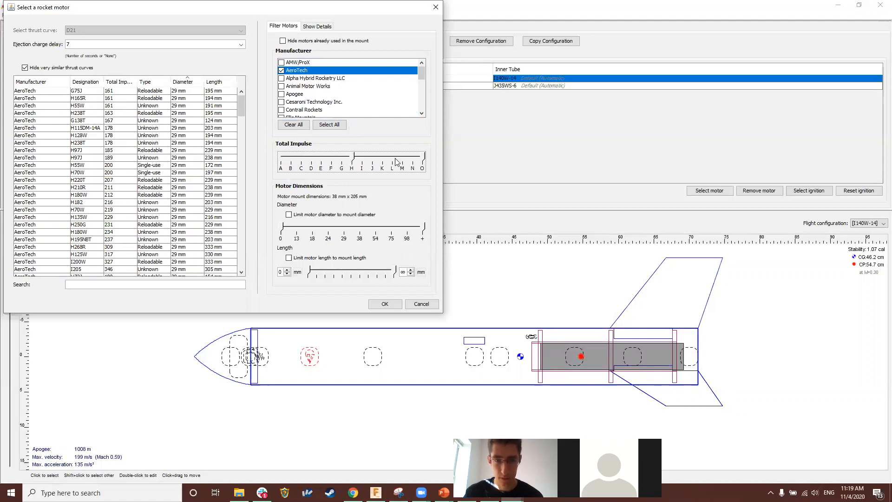
pyautogui.moveTo(424, 158); pyautogui.dragTo(355, 162)
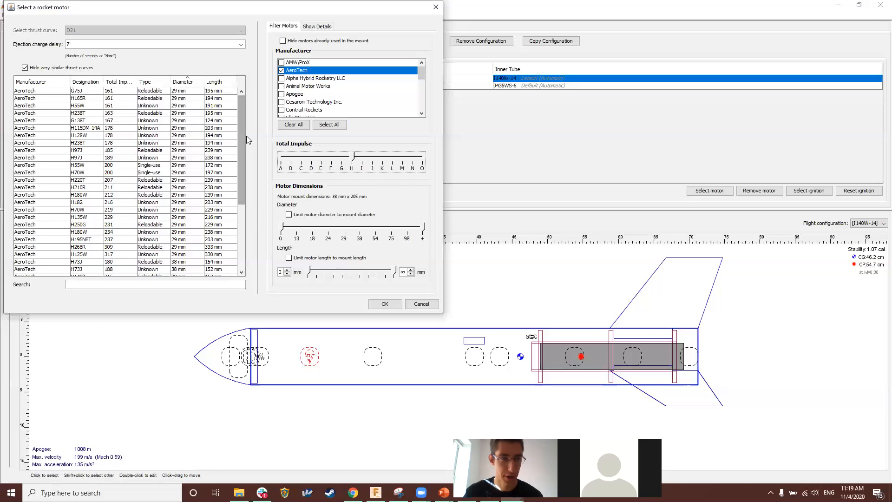
# Step: Examine the details and thrust curve of the reloadable AeroTech H97J motor, then leave the motor selection without applying it
pyautogui.click(89, 150)
pyautogui.scroll(-3, 149, 132)
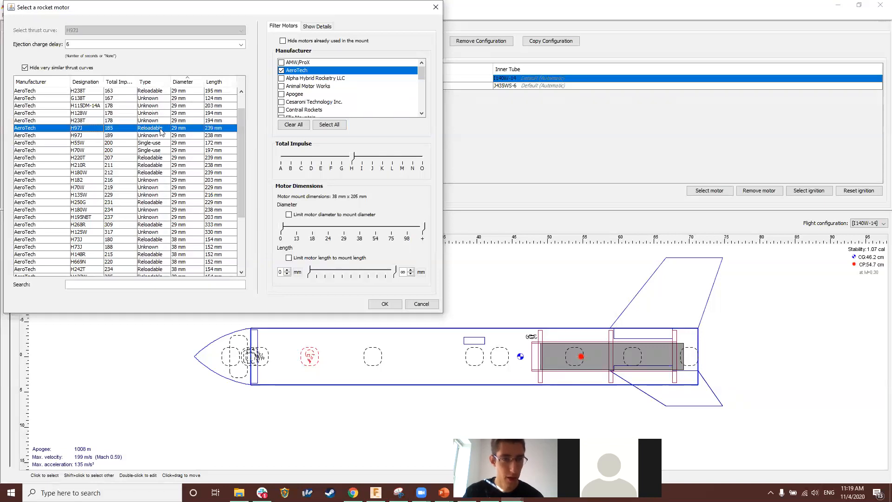
pyautogui.scroll(-2, 150, 131)
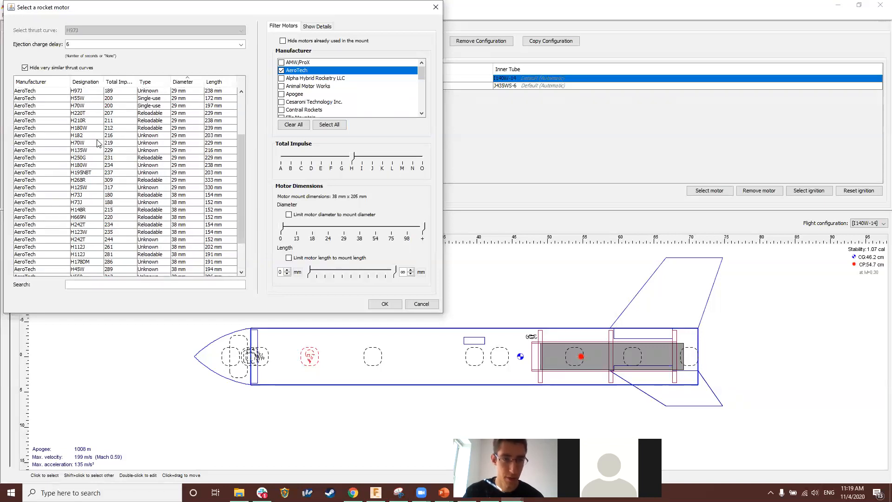
pyautogui.scroll(3, 99, 139)
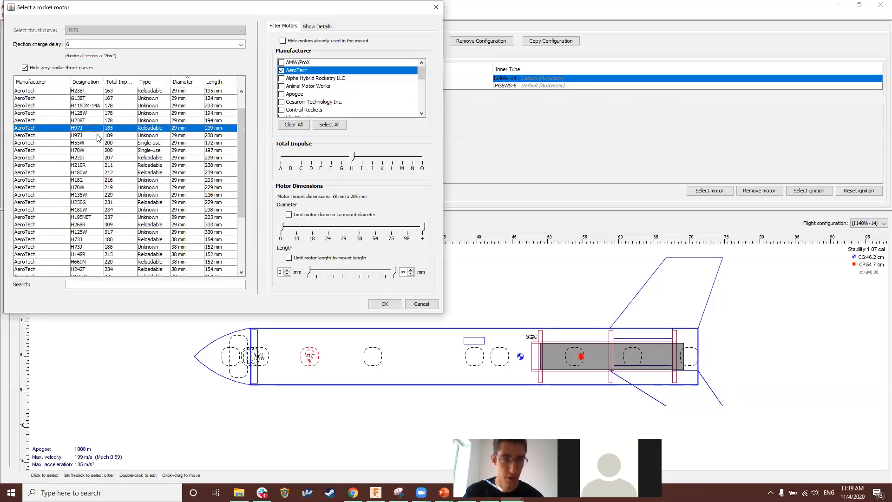
pyautogui.click(321, 26)
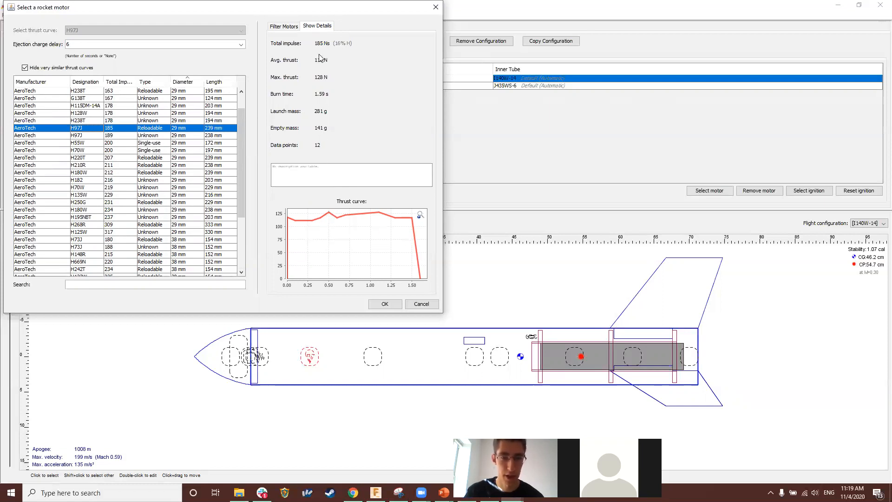
pyautogui.click(425, 304)
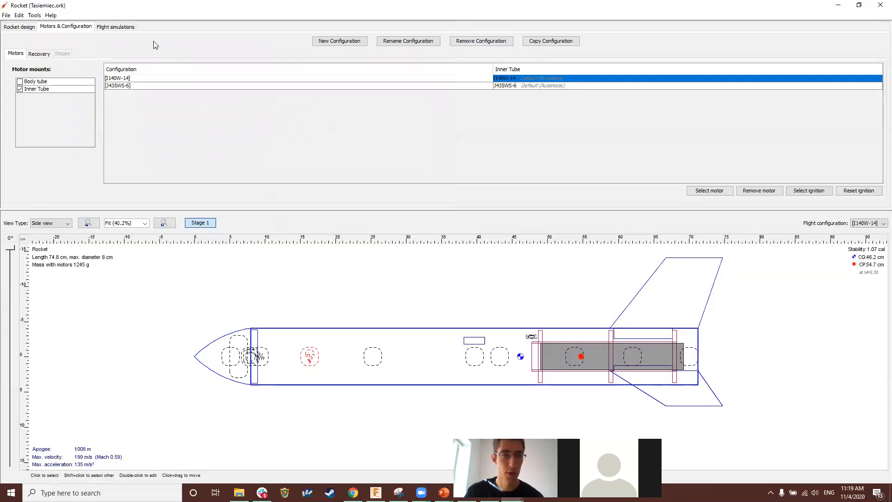
# Step: Run the Level 1 flight simulation and sort the simulation list by optimum delay
pyautogui.click(116, 27)
pyautogui.click(349, 70)
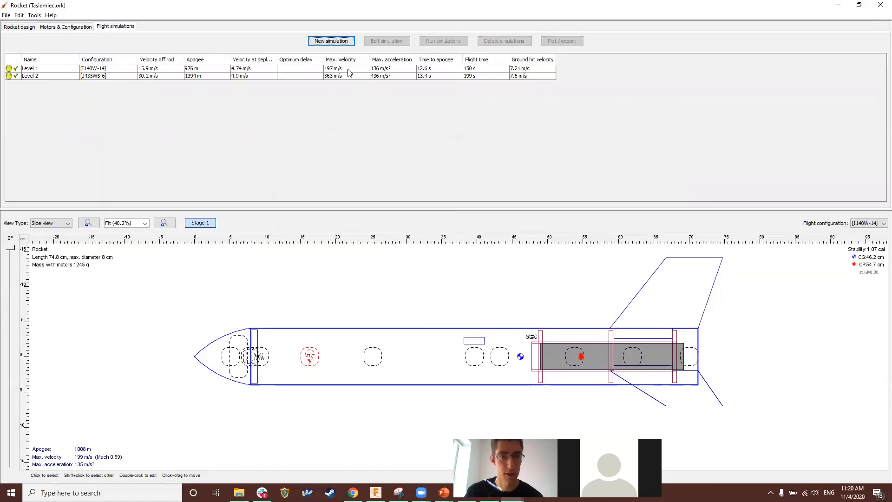
pyautogui.click(425, 40)
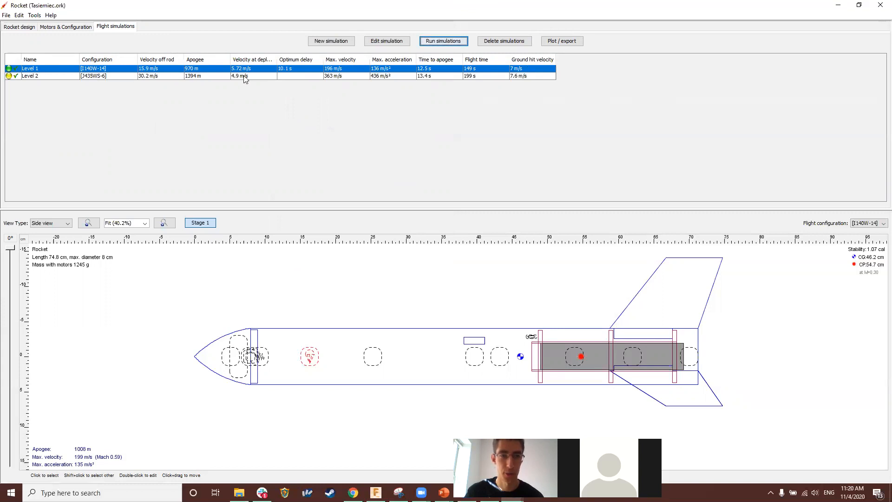
pyautogui.click(300, 61)
pyautogui.click(301, 60)
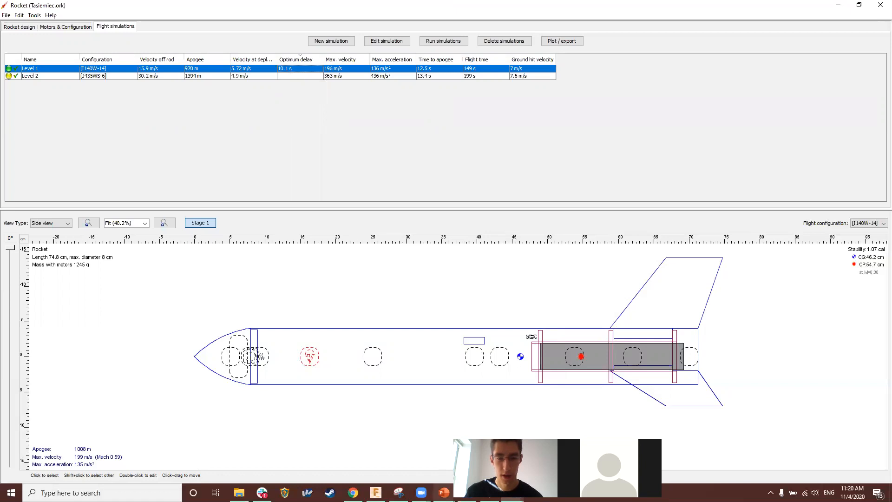
# Step: Switch to Paint to view the sketched flight trajectory, then return to the Tasiemiec.ork rocket in OpenRocket
pyautogui.click(512, 492)
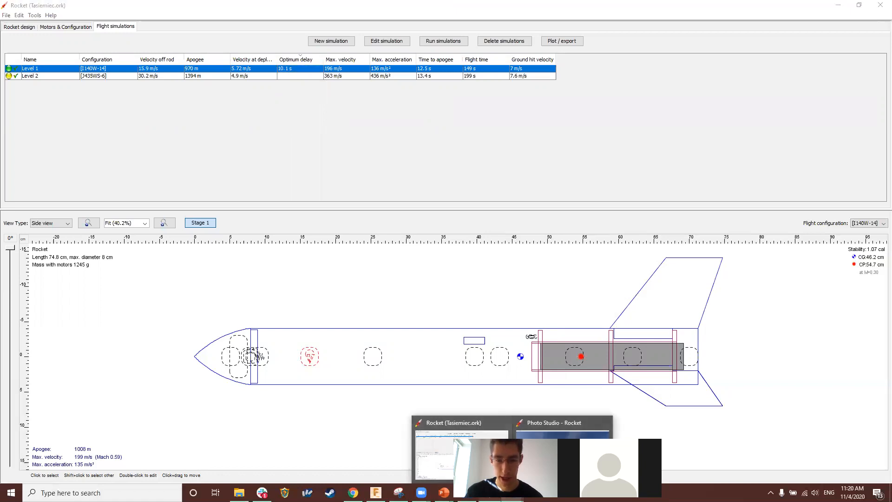
pyautogui.click(490, 492)
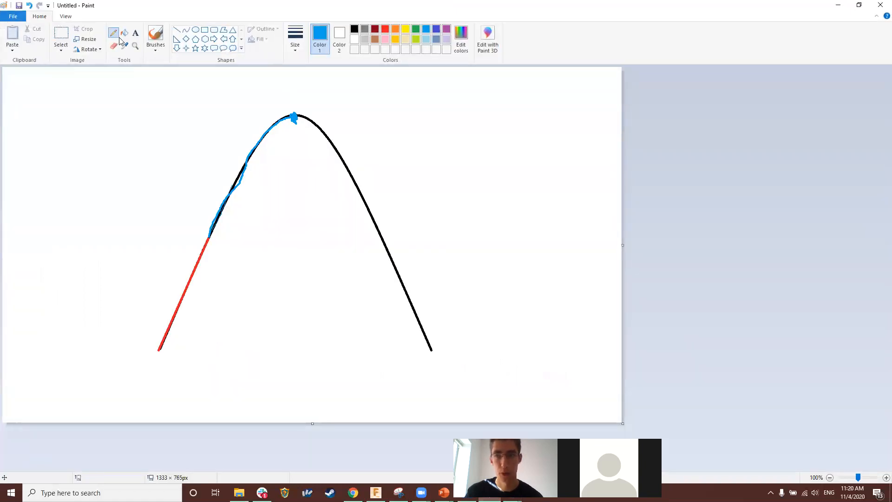
pyautogui.hotkey('alt', 'Tab')
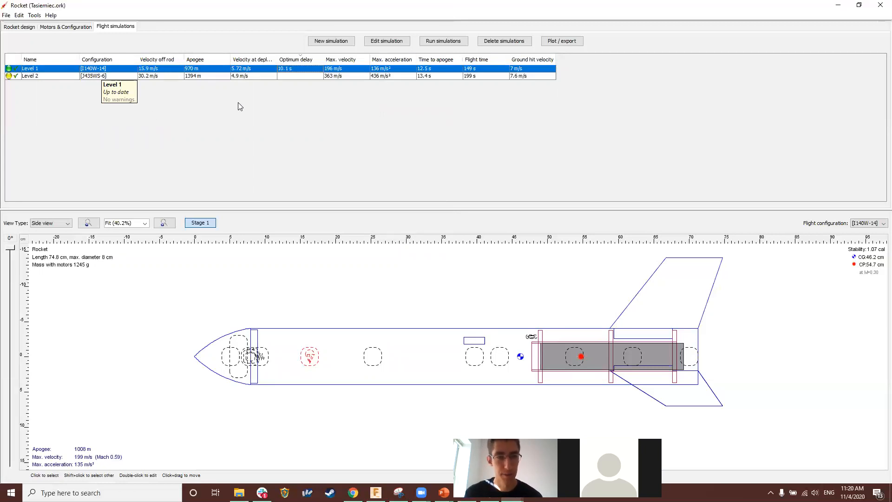
# Step: Compare how the I140W-14 and J435WS-6 motor configurations sit in the rocket's inner tube
pyautogui.click(56, 27)
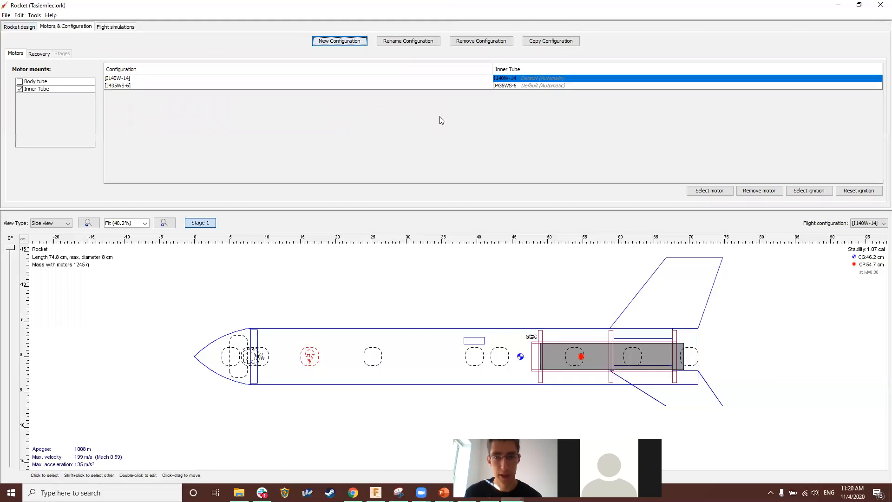
pyautogui.click(474, 79)
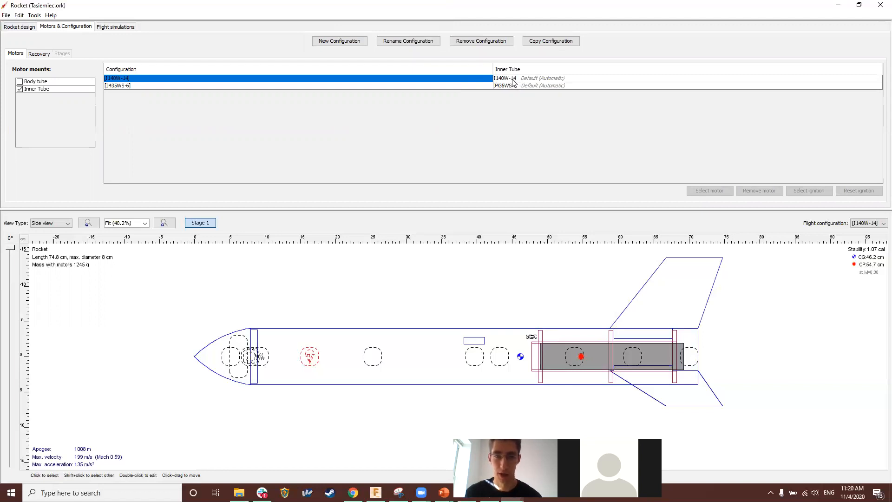
pyautogui.click(487, 87)
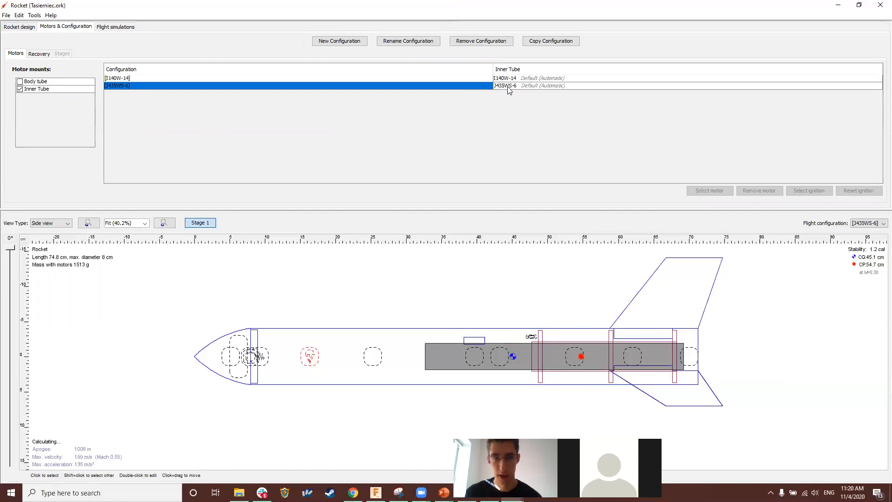
pyautogui.click(512, 87)
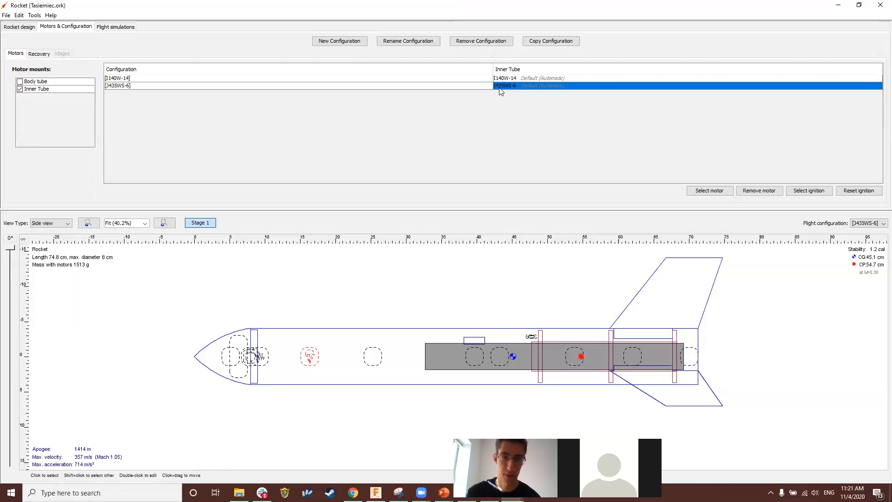
# Step: Run the Level 2 flight simulation for the J435WS-6 configuration
pyautogui.click(127, 30)
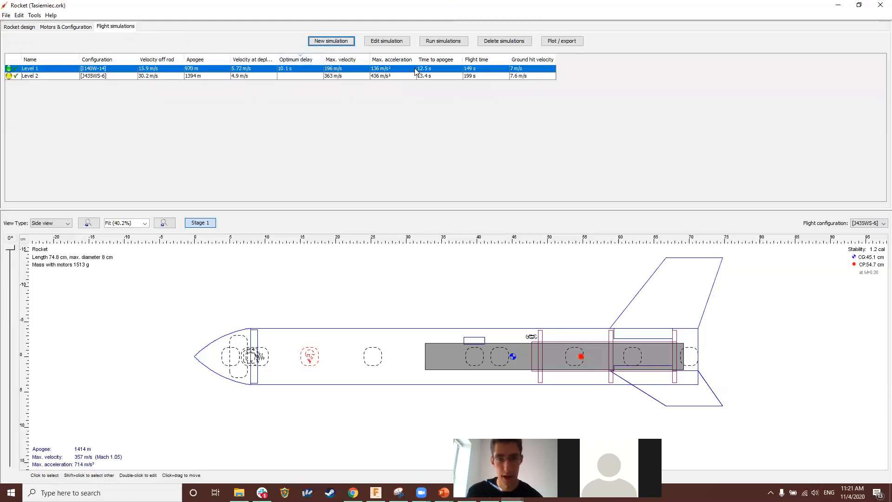
pyautogui.click(440, 41)
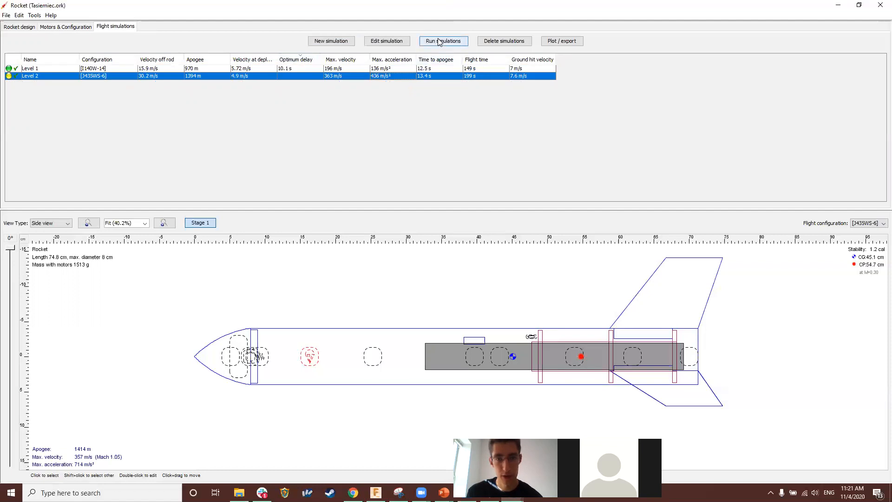
# Step: Plot the Level 1 simulation's altitude, vertical velocity and vertical acceleration against time, examine the curves and close the plot
pyautogui.click(566, 41)
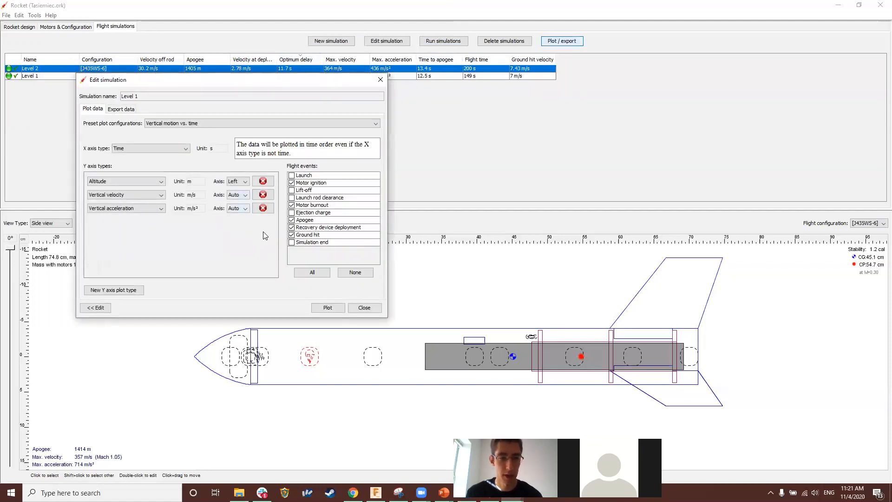
pyautogui.click(160, 181)
pyautogui.click(159, 189)
pyautogui.click(161, 194)
pyautogui.click(161, 202)
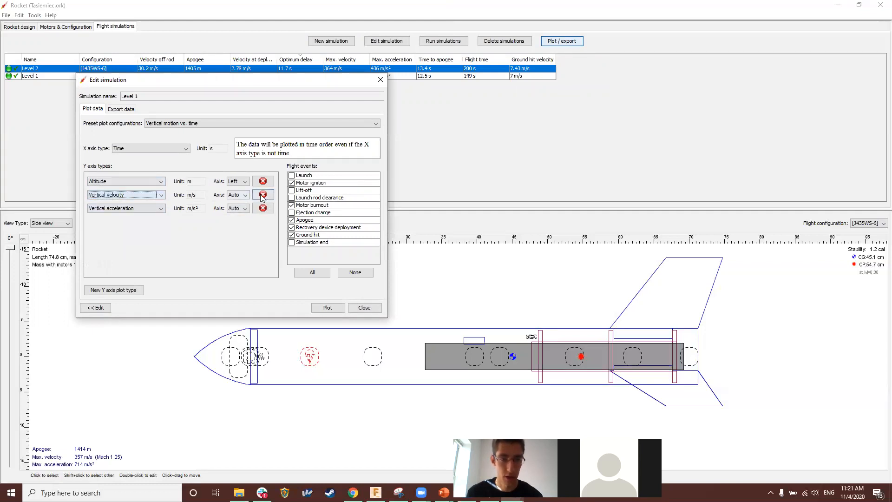
pyautogui.click(324, 308)
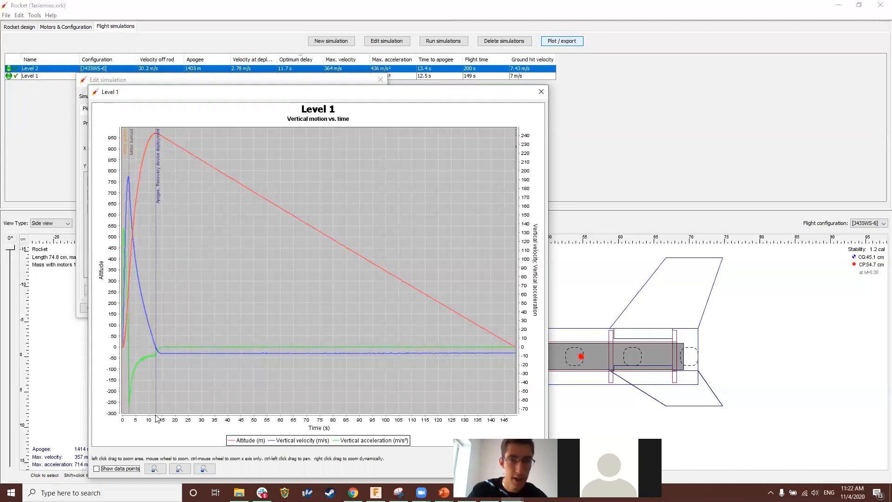
pyautogui.click(541, 92)
pyautogui.click(380, 79)
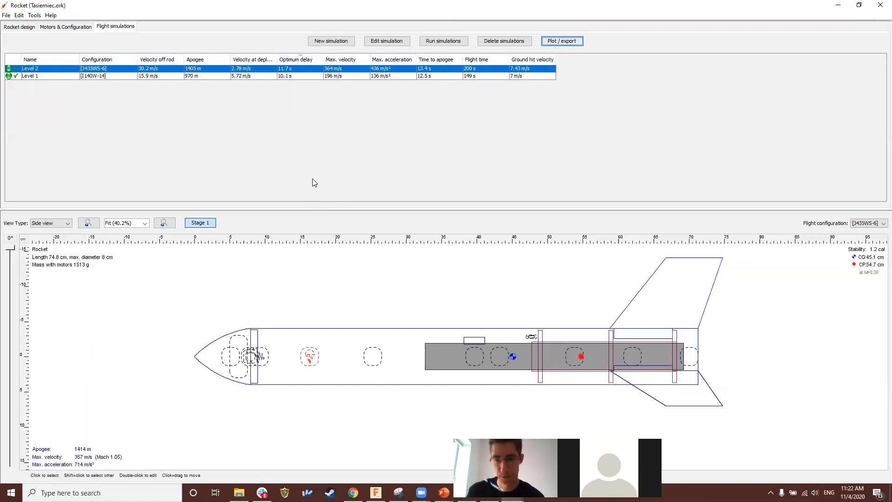
# Step: Start a new rocket design and add a nose cone to its sustainer stage
pyautogui.click(19, 16)
pyautogui.click(23, 26)
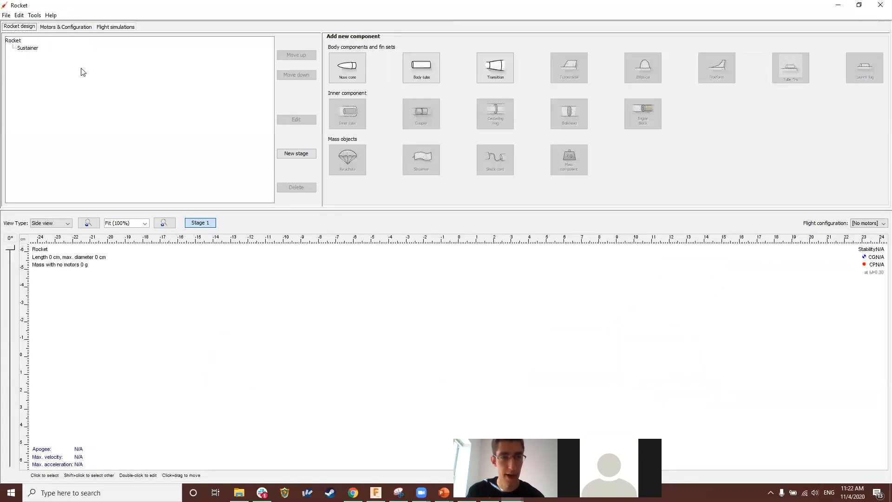
pyautogui.click(348, 58)
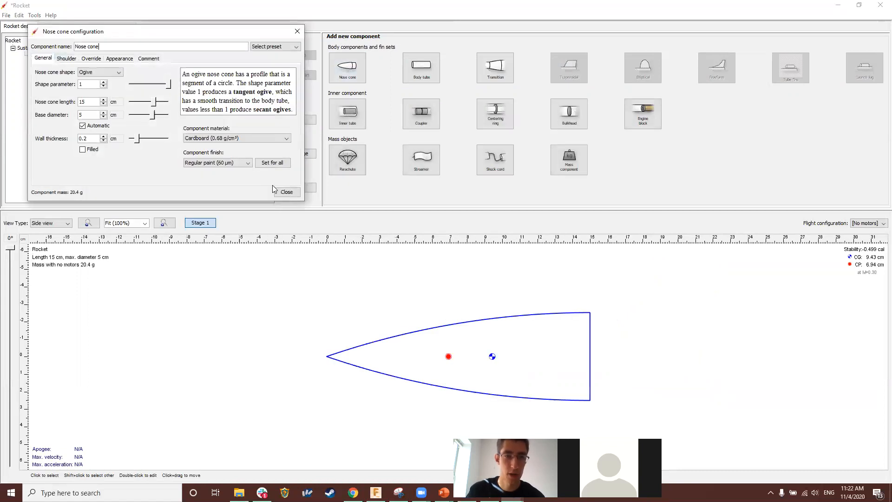
# Step: Review the nose cone's shape options, shoulder and override settings, keeping the Ogive shape with shape parameter 1
pyautogui.click(97, 72)
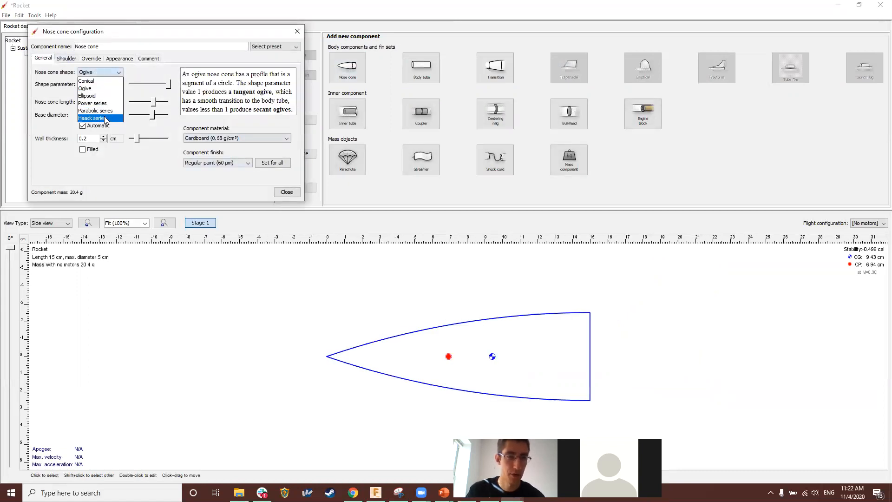
pyautogui.click(113, 72)
pyautogui.moveTo(167, 83); pyautogui.dragTo(196, 105)
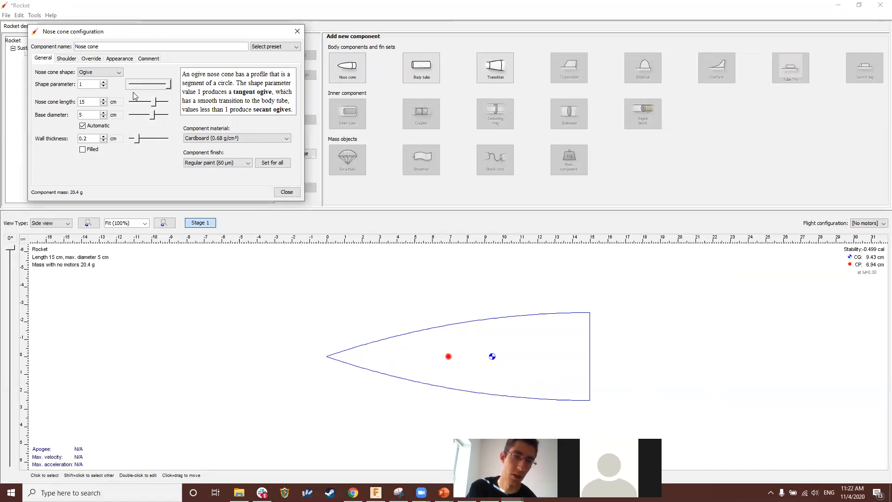
pyautogui.click(66, 59)
pyautogui.click(91, 59)
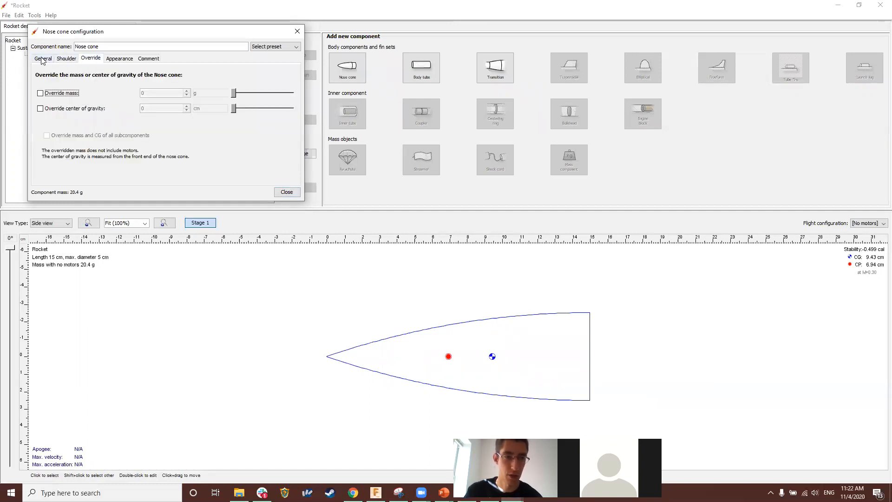
pyautogui.click(43, 59)
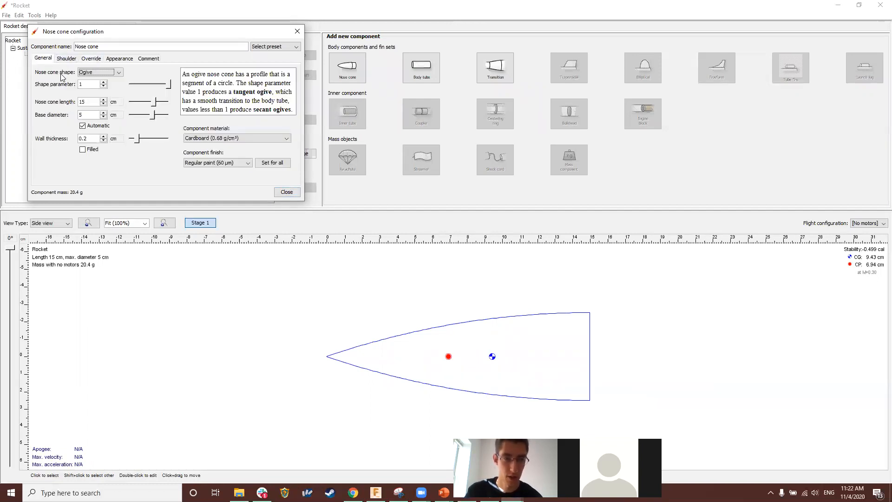
pyautogui.click(286, 192)
# Step: Add a 20 cm body tube behind the nose cone and reduce its outer diameter to about 3.4 cm
pyautogui.click(421, 67)
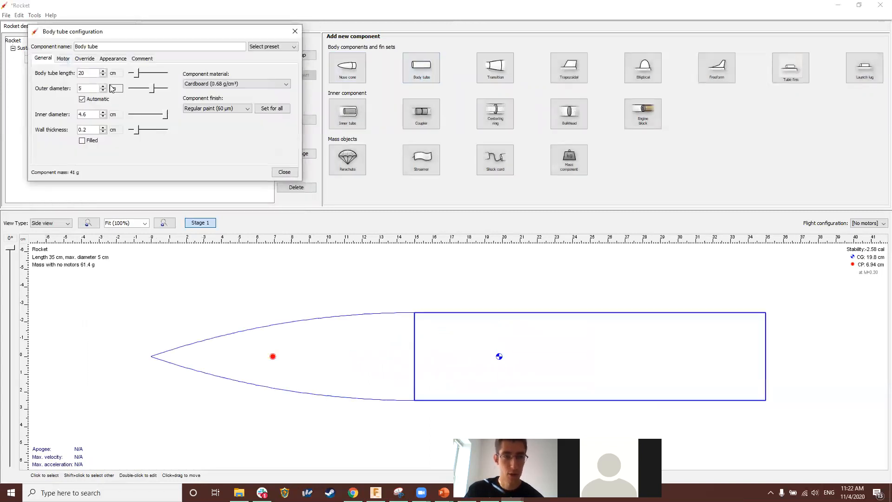
pyautogui.moveTo(152, 88)
pyautogui.mouseDown()
pyautogui.moveTo(135, 91)
pyautogui.moveTo(147, 96)
pyautogui.mouseUp()
pyautogui.click(283, 171)
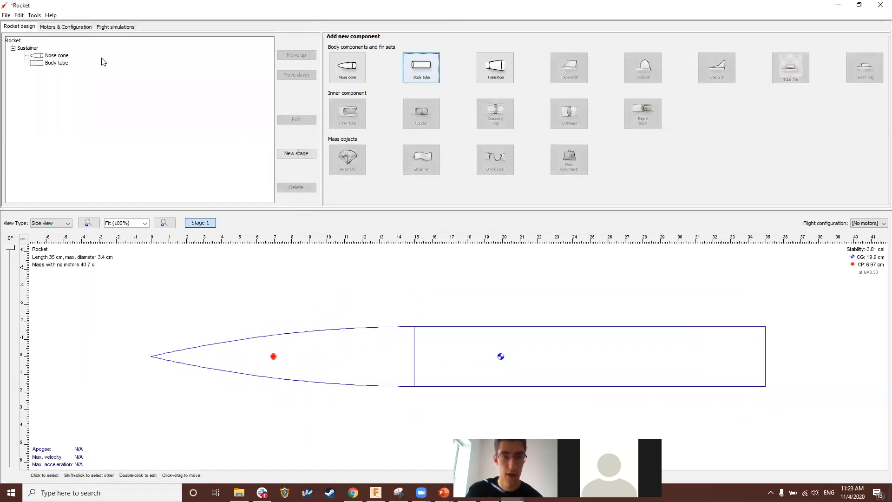
# Step: Add a trapezoidal fin set with 3 fins to the rear of the body tube
pyautogui.click(65, 64)
pyautogui.click(559, 76)
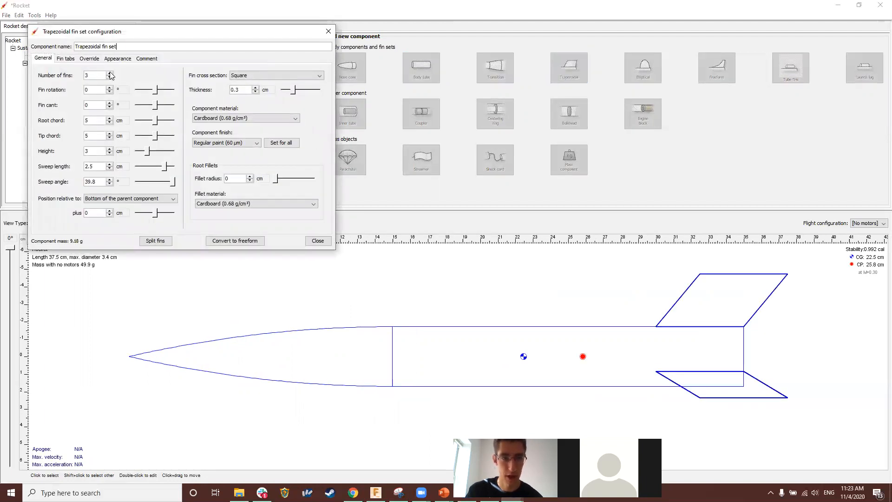
pyautogui.click(109, 72)
pyautogui.click(110, 79)
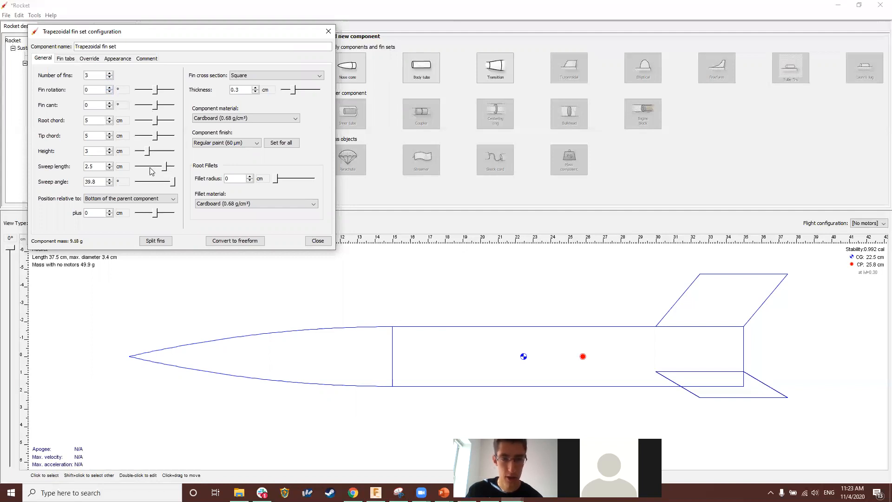
pyautogui.click(318, 241)
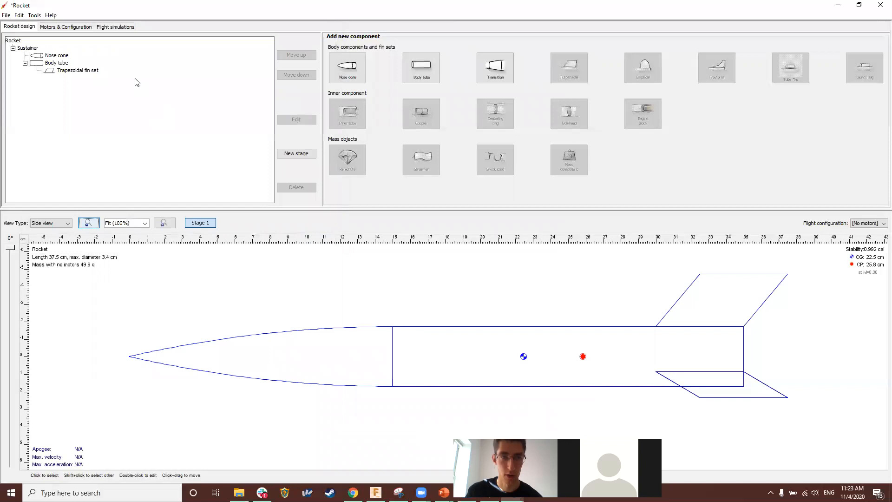
# Step: Make the body tube a motor mount and create a new motor configuration for it
pyautogui.click(73, 29)
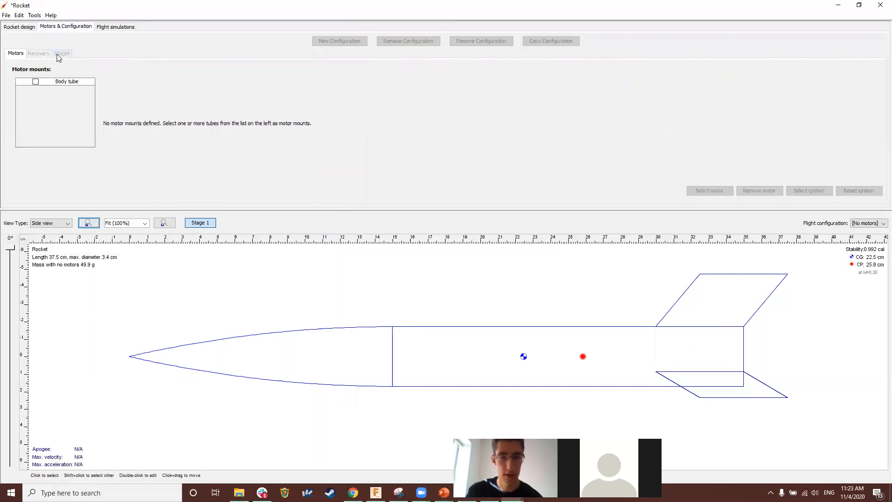
pyautogui.click(36, 82)
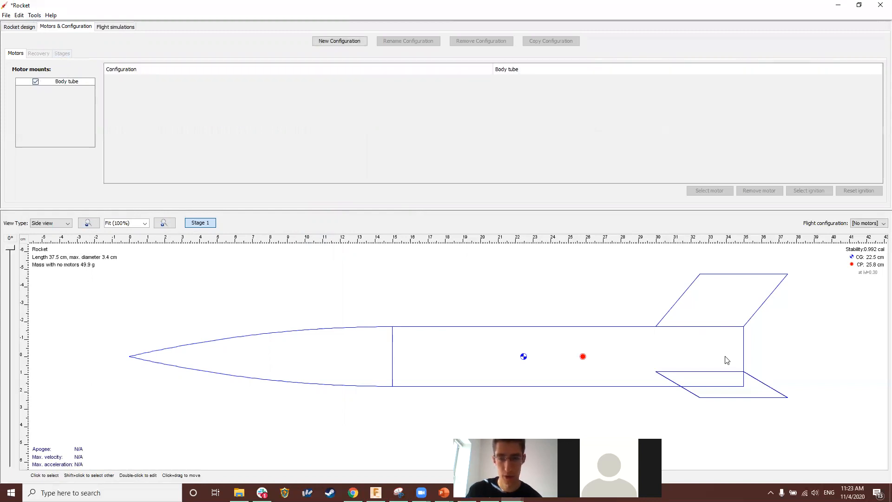
pyautogui.click(352, 42)
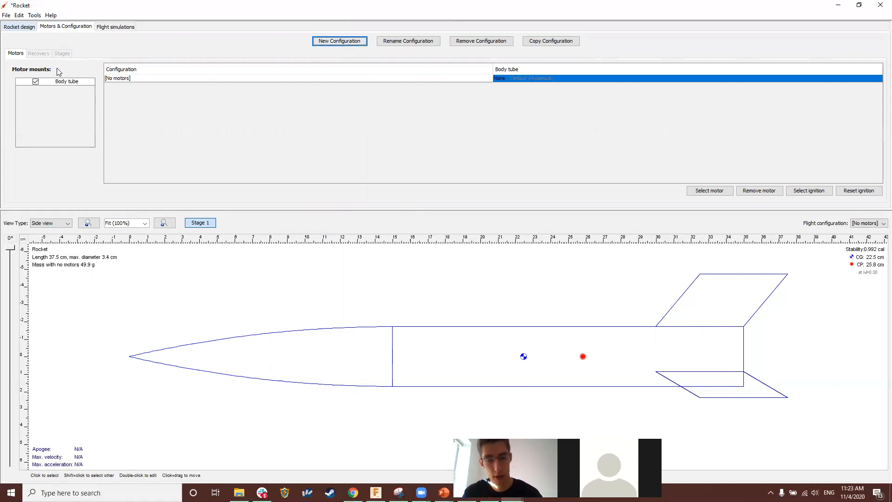
# Step: Compare the Level 1 and Level 2 flight simulation results in the other open rocket document, and return to the new rocket
pyautogui.hotkey('alt', 'Tab')
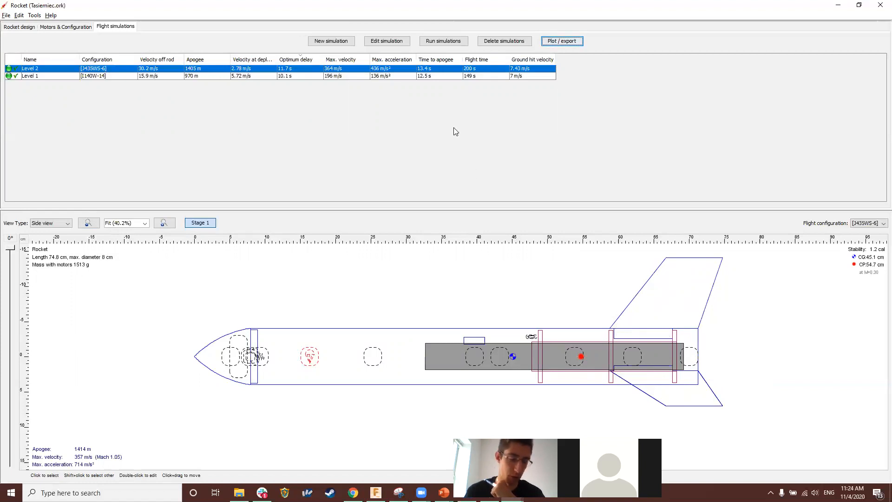
pyautogui.click(454, 76)
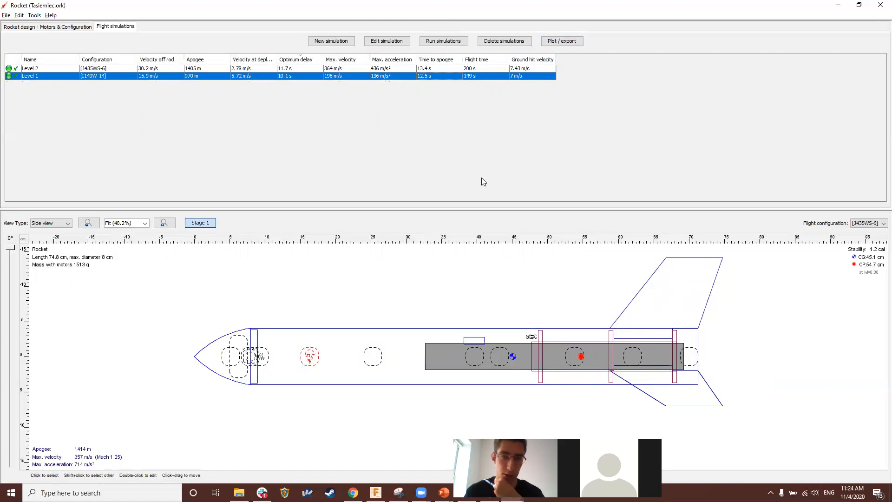
pyautogui.click(487, 69)
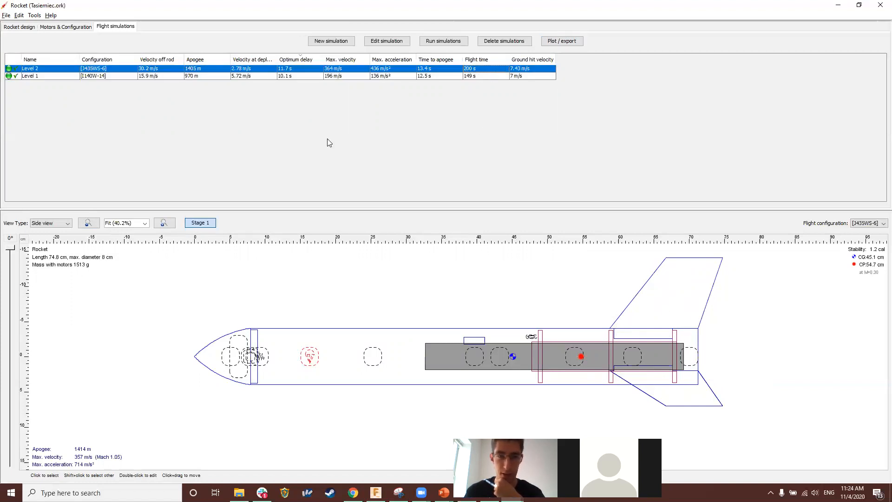
pyautogui.click(67, 27)
pyautogui.hotkey('alt', 'Tab')
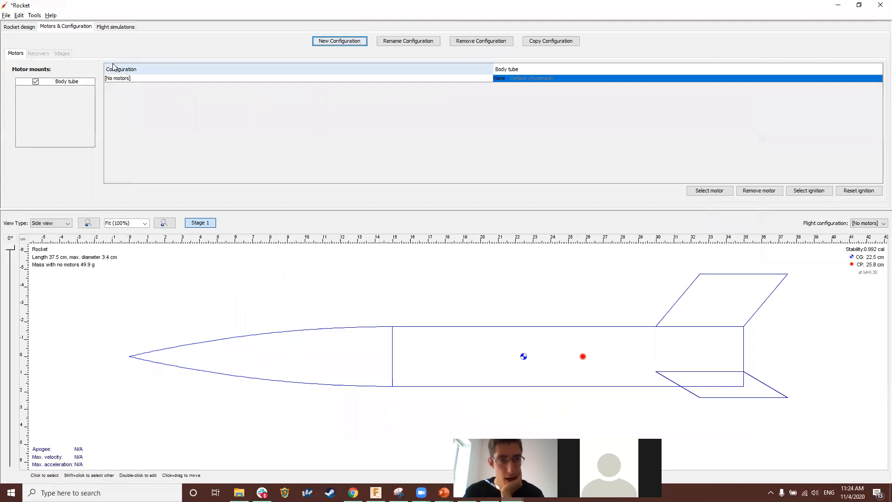
# Step: Assign the single-use AeroTech H125W motor with an ejection charge delay of 6 to the body tube, reviewing its thrust curve details
pyautogui.click(117, 28)
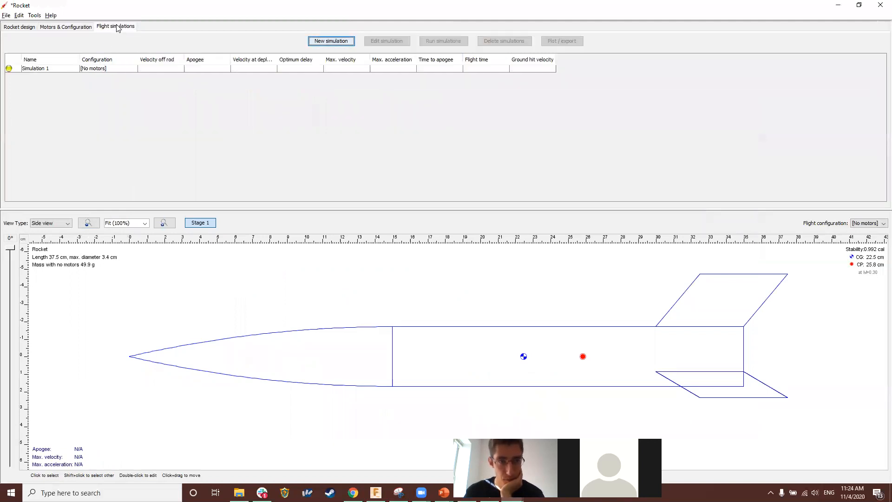
pyautogui.click(77, 28)
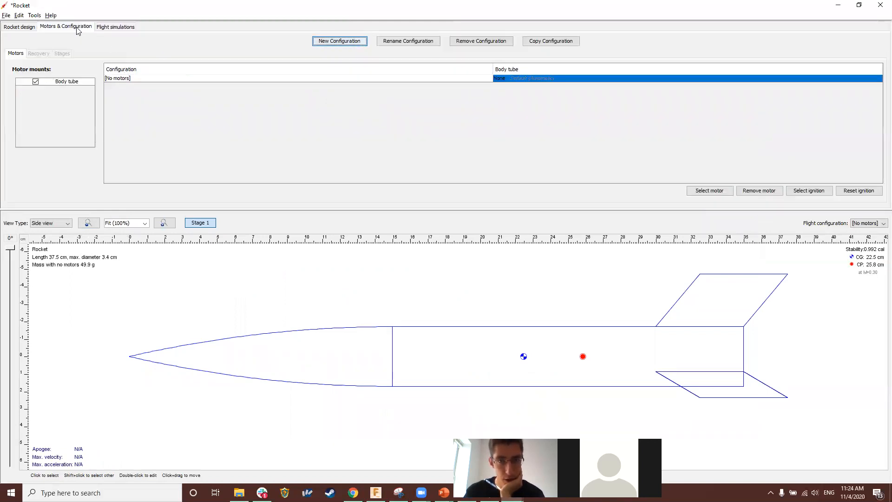
pyautogui.doubleClick(506, 77)
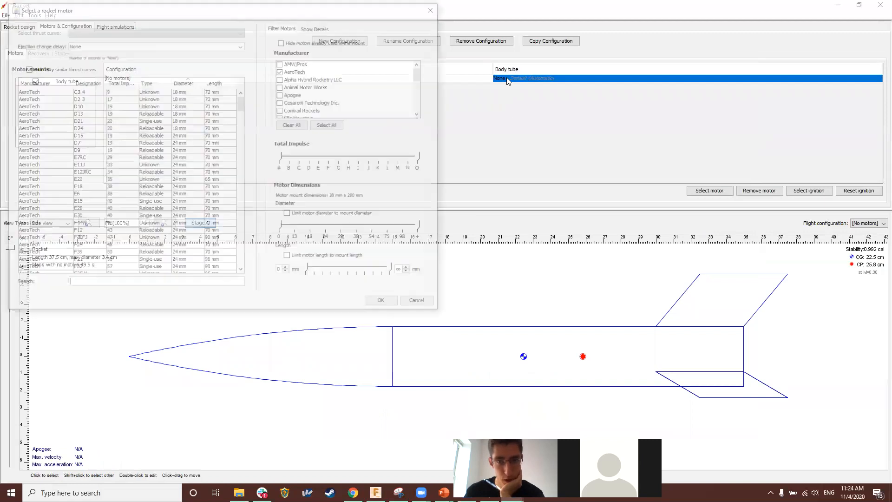
pyautogui.scroll(-15, 74, 228)
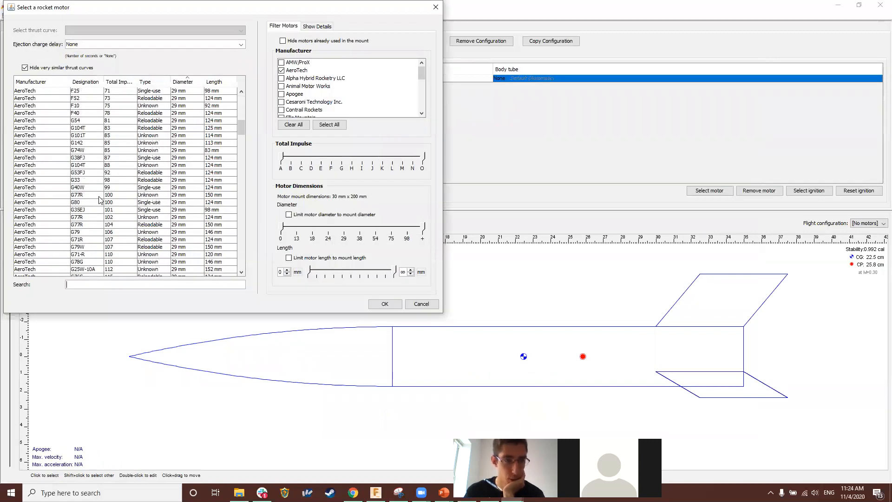
pyautogui.scroll(-10, 88, 238)
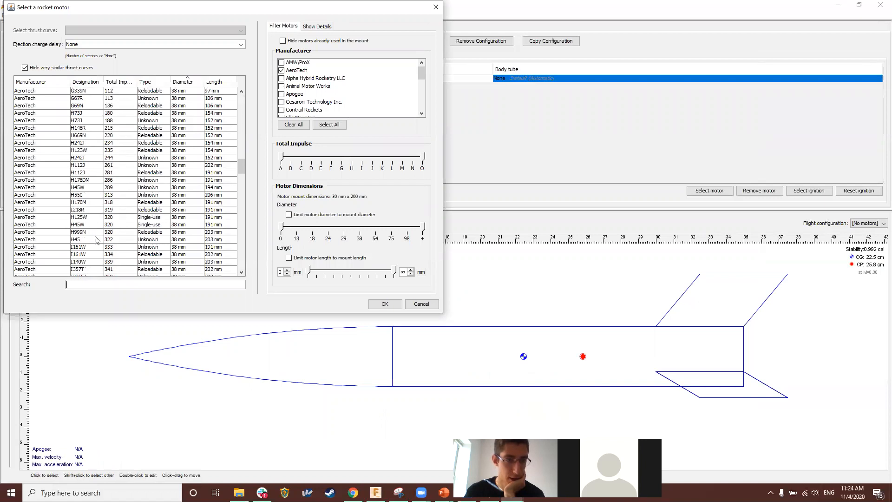
pyautogui.click(89, 216)
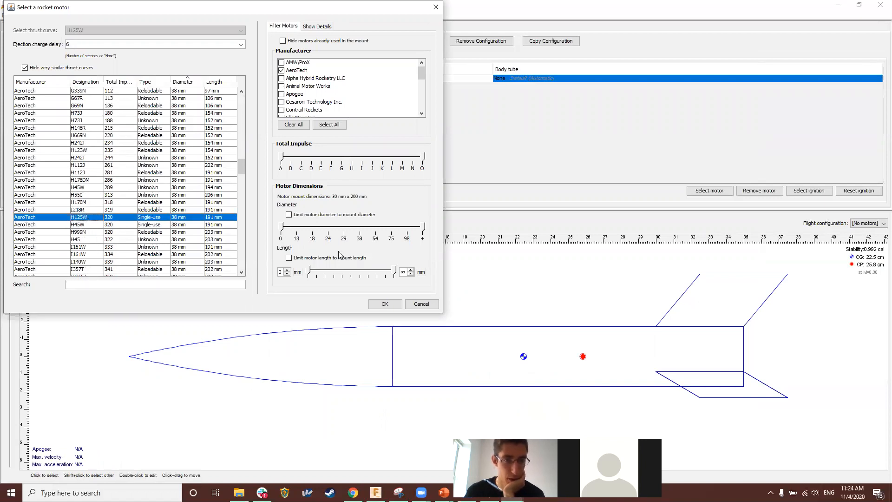
pyautogui.click(320, 26)
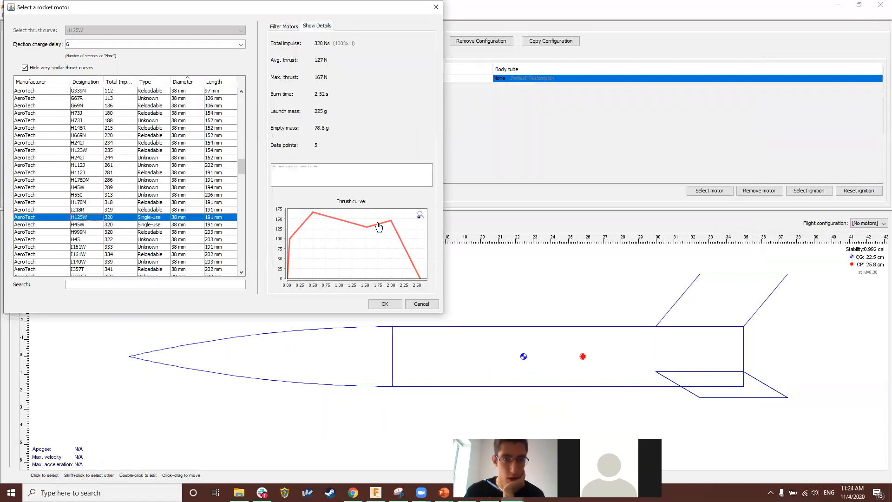
pyautogui.click(385, 305)
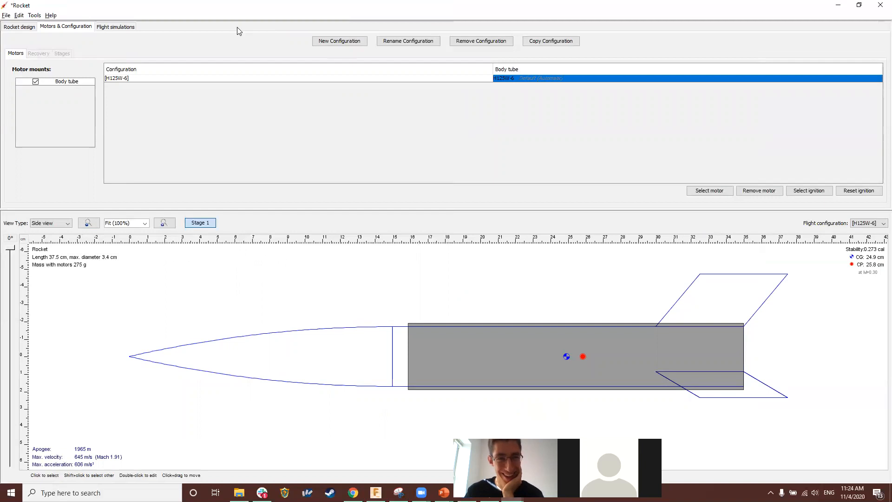
# Step: Lengthen the body tube to 51 cm
pyautogui.click(132, 28)
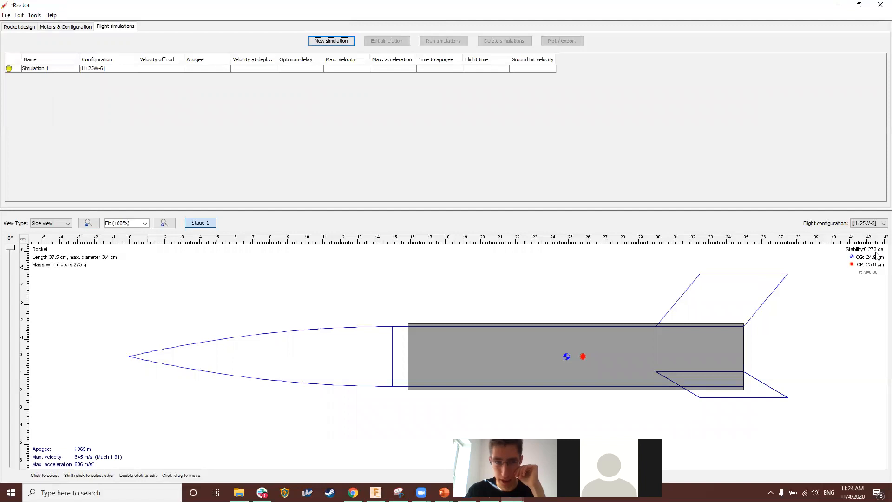
pyautogui.click(24, 28)
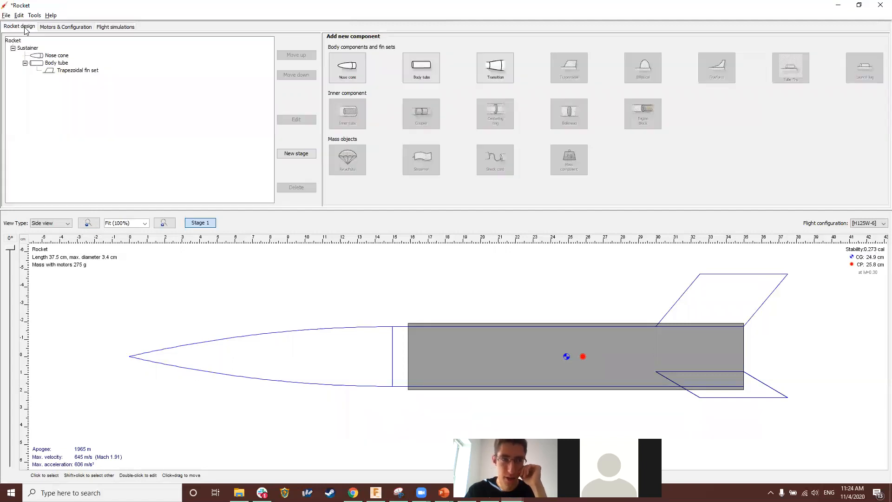
pyautogui.click(60, 56)
pyautogui.doubleClick(59, 63)
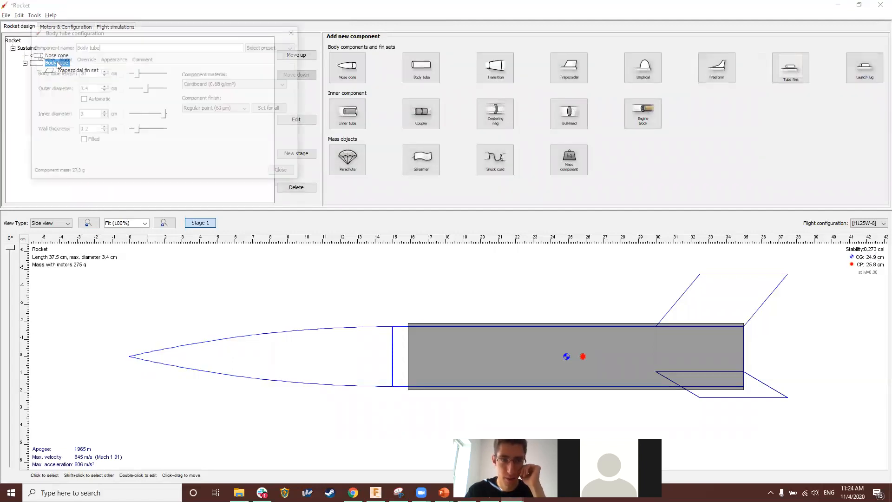
pyautogui.moveTo(137, 75); pyautogui.dragTo(150, 76)
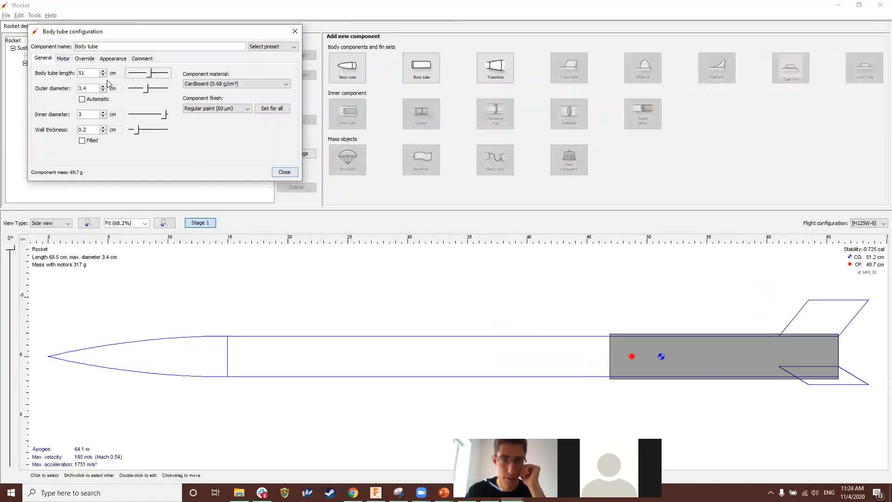
pyautogui.click(284, 173)
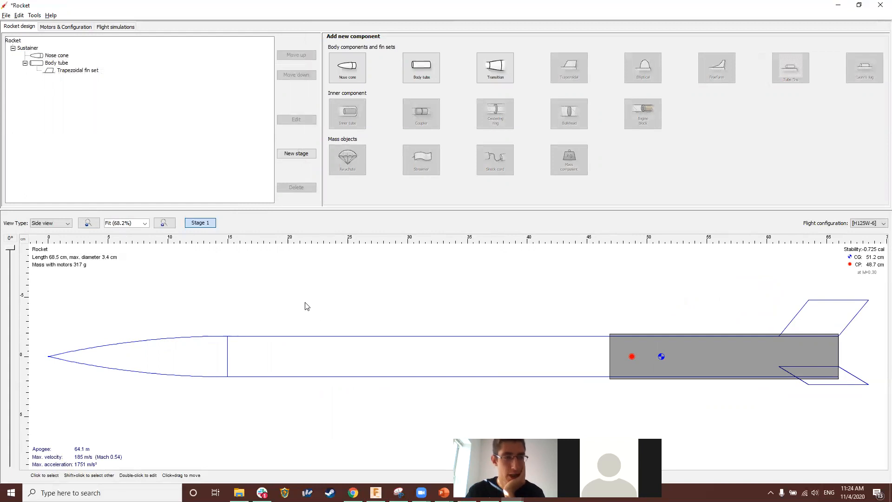
# Step: Add a 100 g mass component inside the nose cone, positioned 8.7 cm from the top of the parent component
pyautogui.click(56, 56)
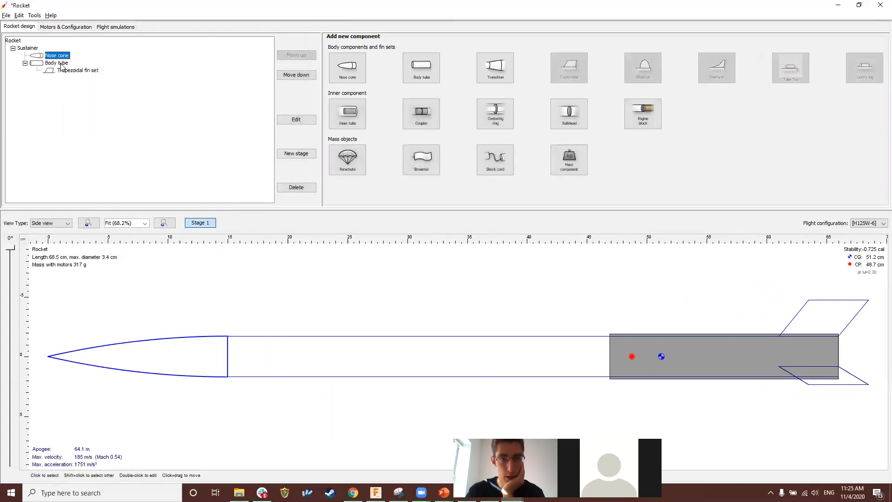
pyautogui.click(569, 169)
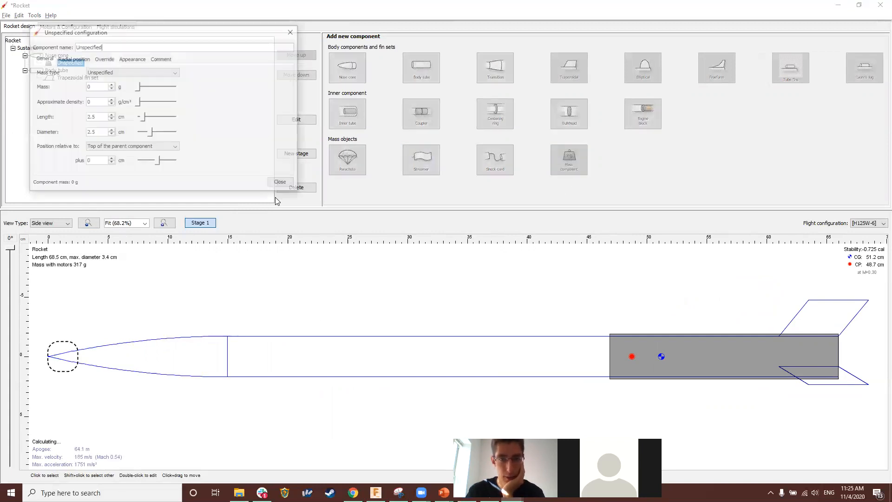
pyautogui.moveTo(137, 88); pyautogui.dragTo(164, 91)
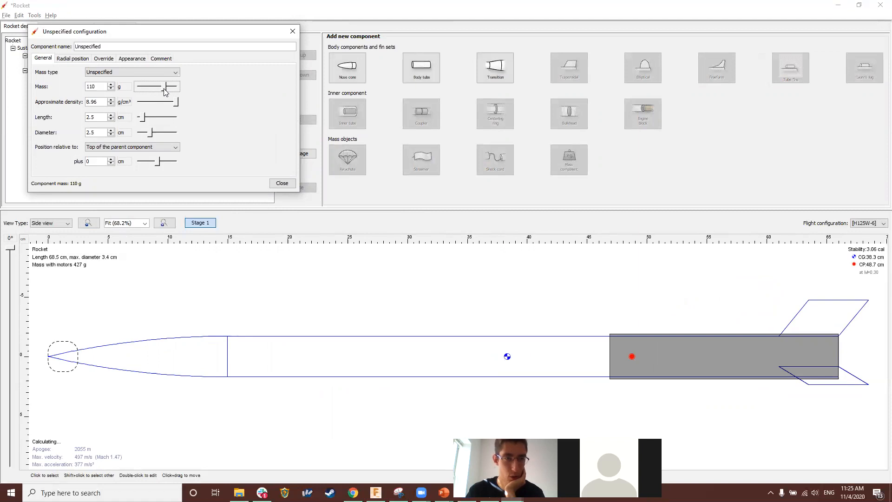
pyautogui.click(111, 89)
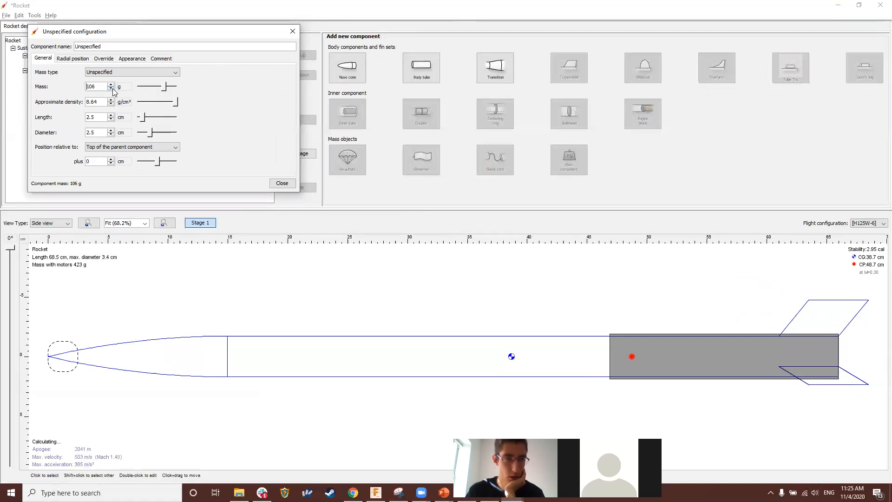
pyautogui.click(111, 89)
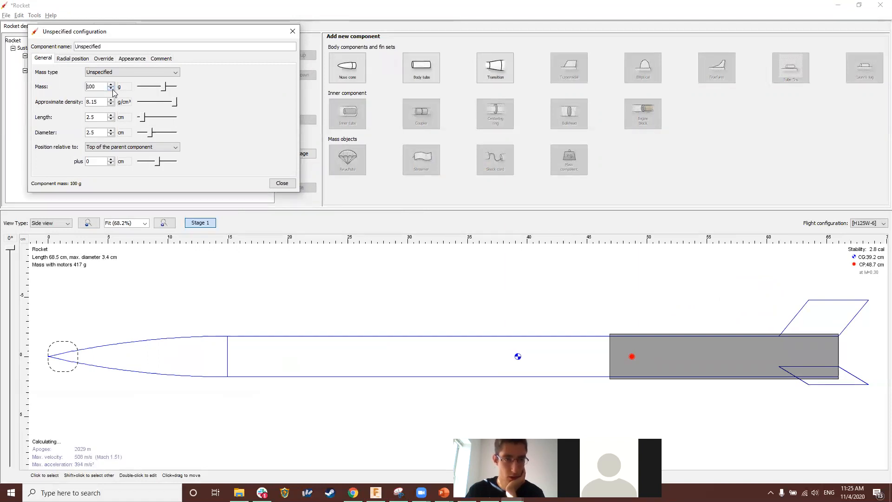
pyautogui.moveTo(158, 161); pyautogui.dragTo(173, 163)
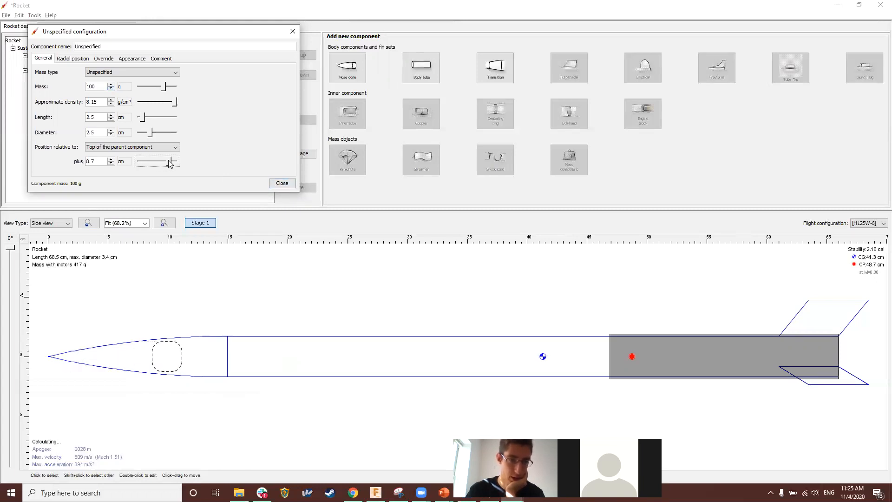
pyautogui.click(281, 183)
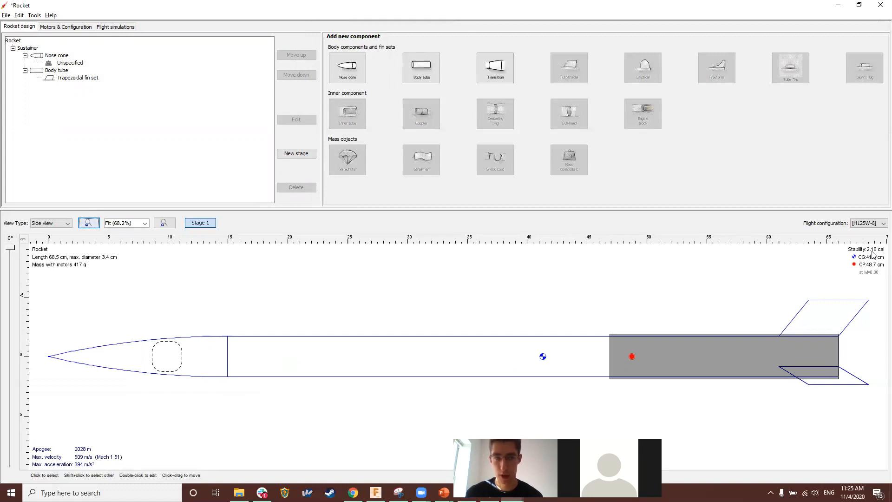
# Step: Try a height of 16 cm for the trapezoidal fin set, and reduce the height to 4 cm
pyautogui.click(81, 78)
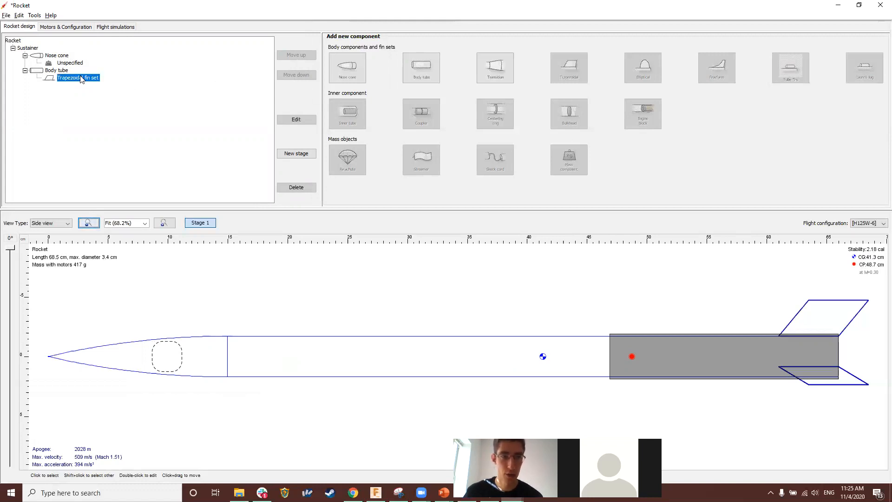
pyautogui.doubleClick(81, 78)
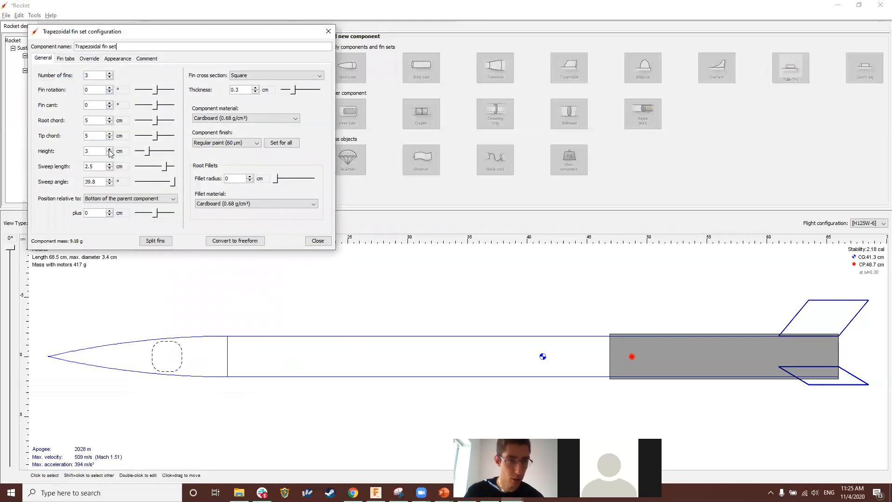
pyautogui.moveTo(148, 152); pyautogui.dragTo(174, 156)
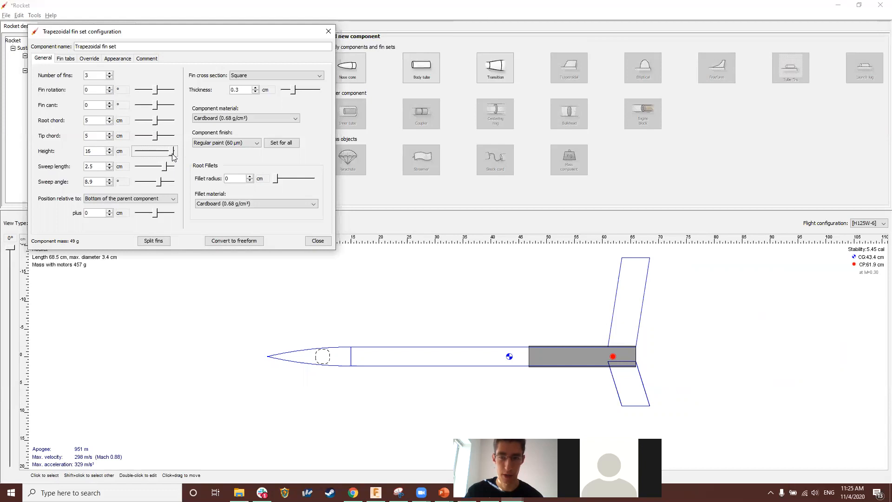
pyautogui.moveTo(173, 156); pyautogui.dragTo(151, 159)
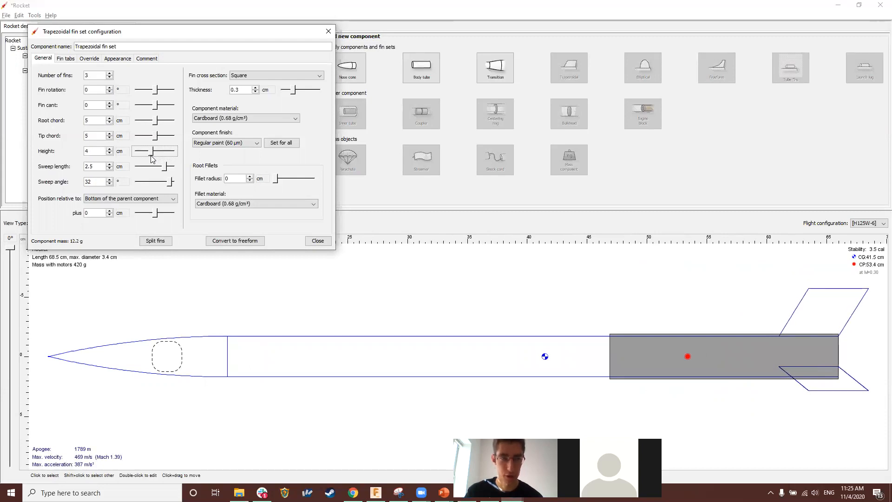
# Step: Set the fin set's root chord to 17 cm and its tip chord to 12 cm
pyautogui.click(156, 125)
pyautogui.moveTo(156, 124); pyautogui.dragTo(170, 128)
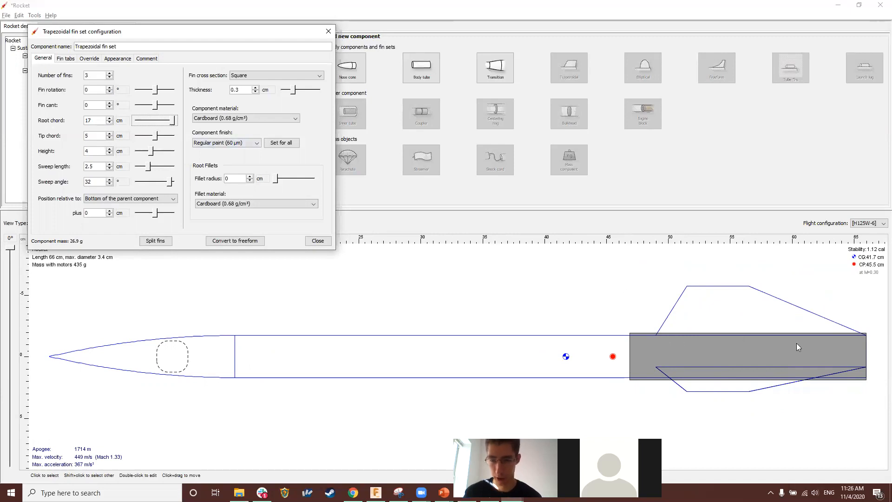
pyautogui.click(159, 138)
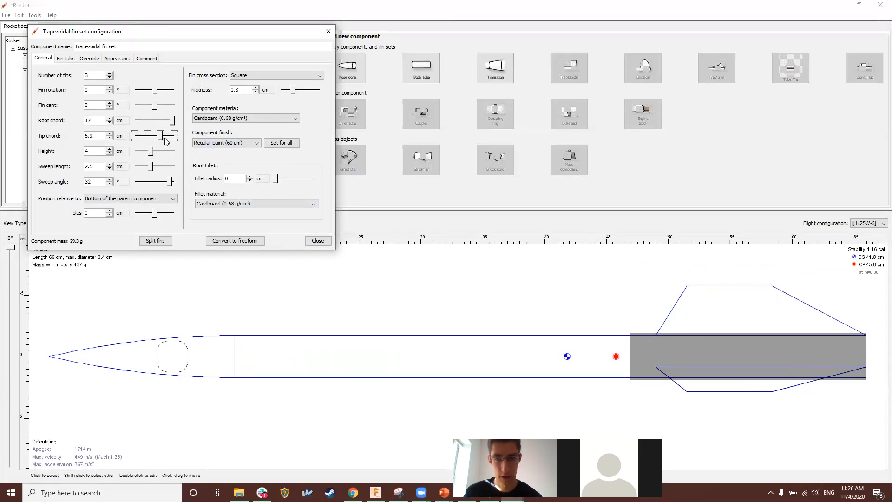
pyautogui.moveTo(159, 140); pyautogui.dragTo(169, 140)
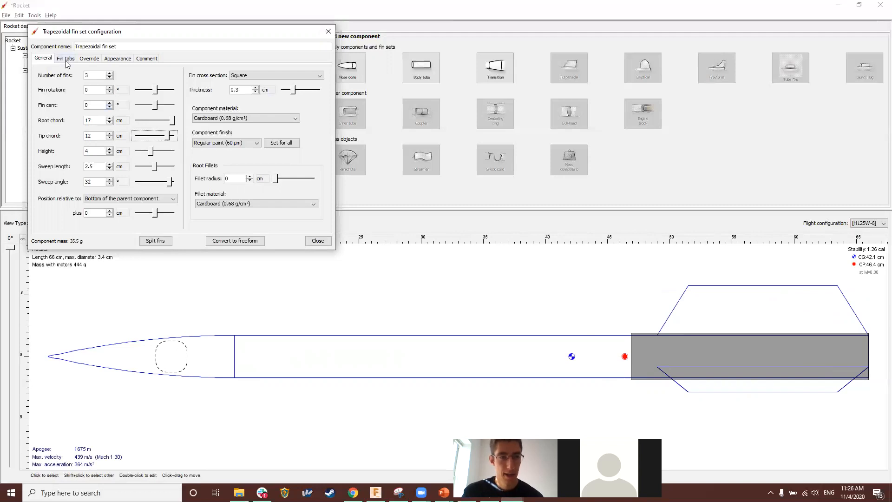
pyautogui.click(318, 240)
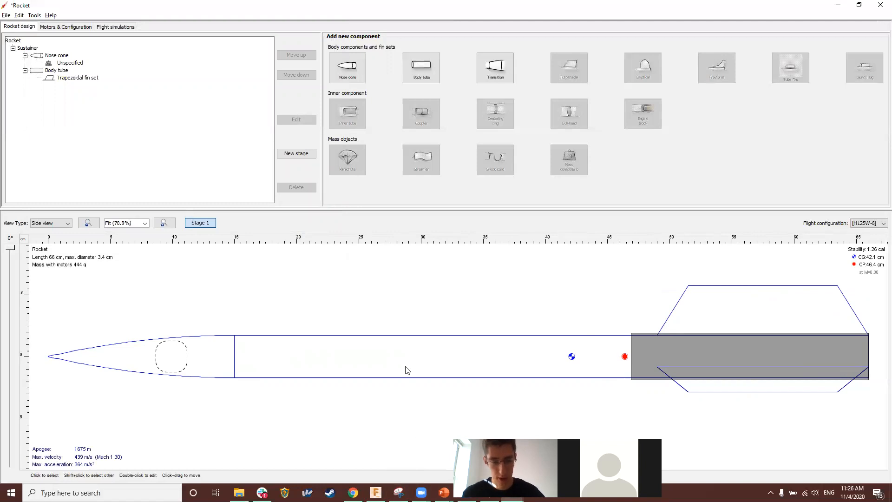
pyautogui.hotkey('alt', 'Tab')
pyautogui.hotkey('alt', 'Tab')
pyautogui.hotkey('alt', 'Tab')
pyautogui.hotkey('alt', 'Tab')
pyautogui.hotkey('alt', 'Tab')
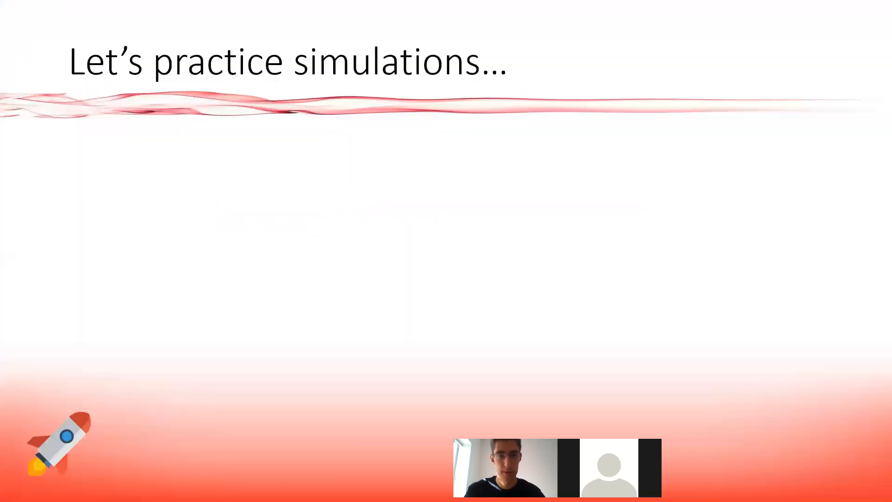
pyautogui.press('Right')
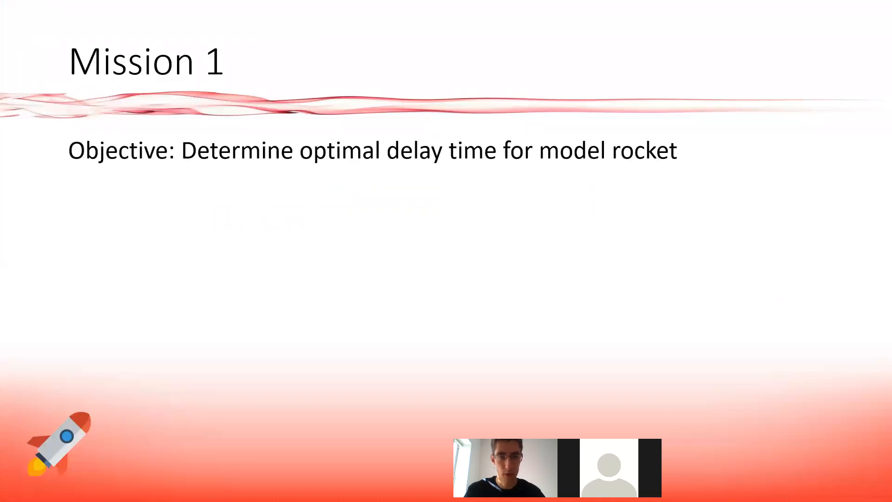
pyautogui.press('Right')
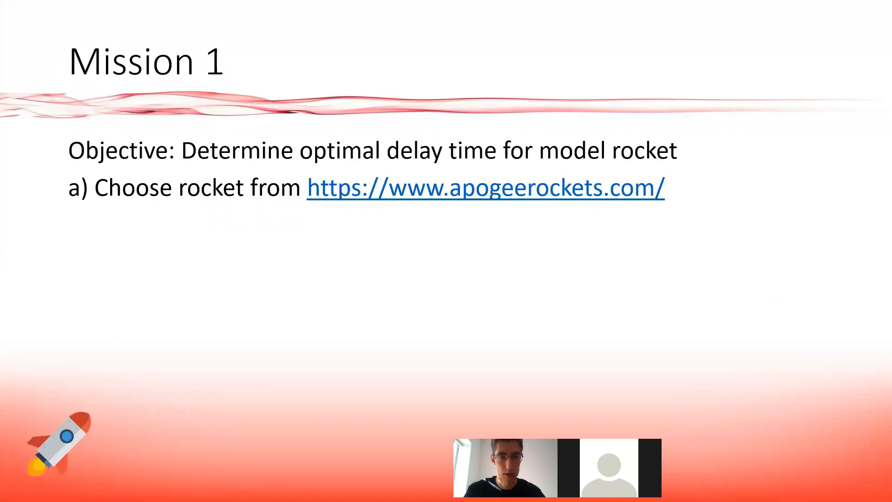
# Step: Reveal the Mission 1 rocket criteria on the slide and open the linked Apogee Components website
pyautogui.press('Right')
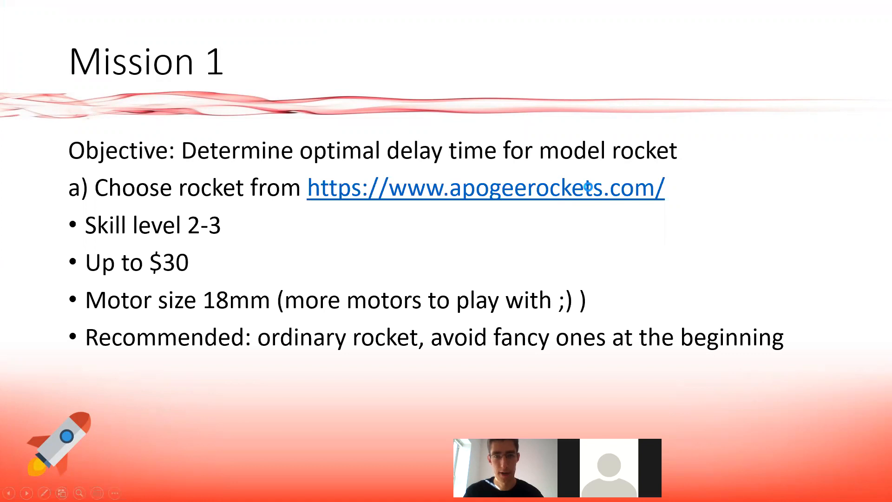
pyautogui.click(588, 187)
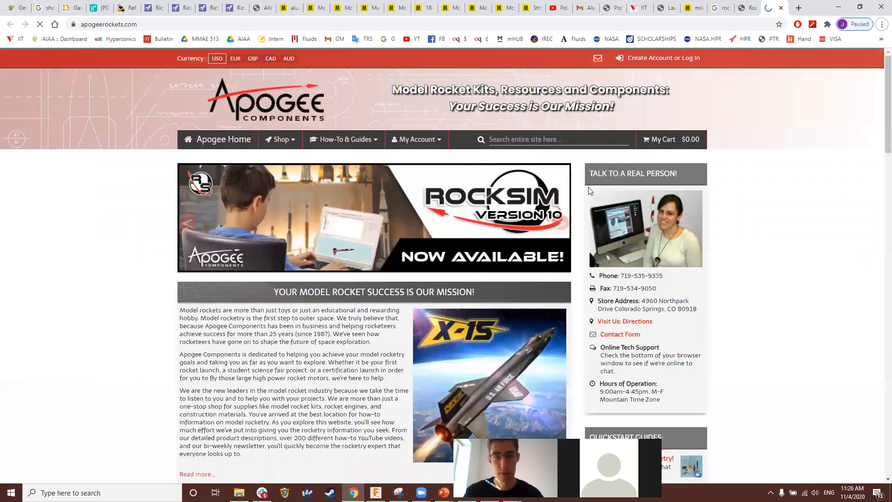
pyautogui.scroll(-9, 745, 161)
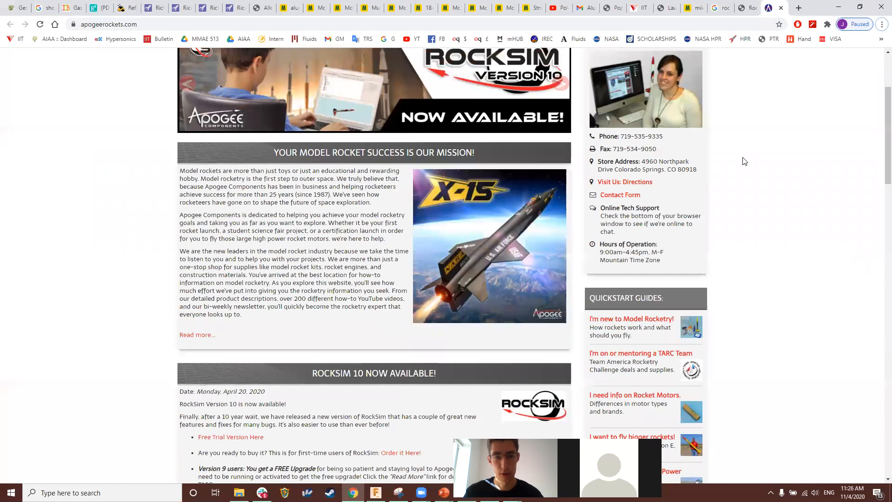
pyautogui.scroll(10, 746, 161)
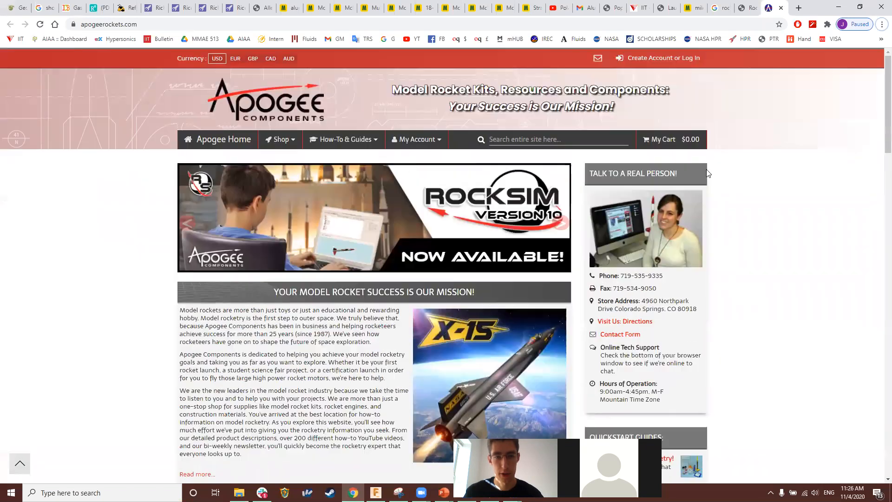
# Step: Open the High Power Rockets category in the shop and check the Mission 1 criteria on the slide
pyautogui.click(293, 140)
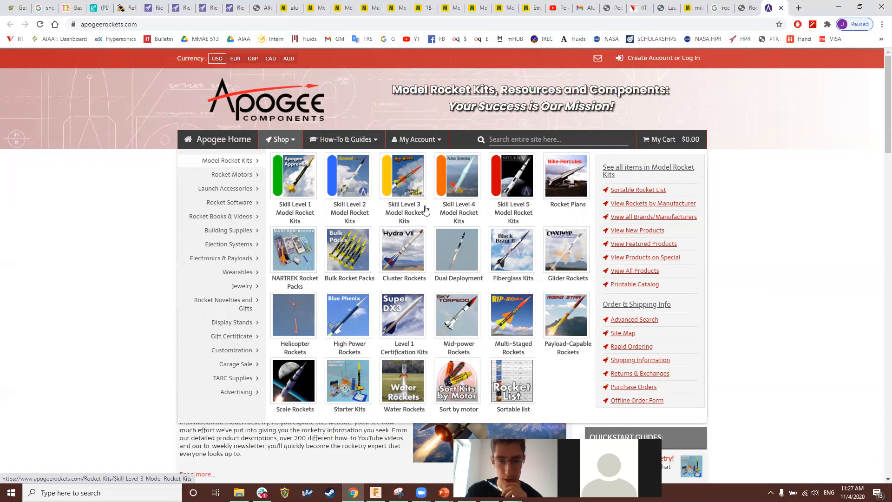
pyautogui.click(355, 314)
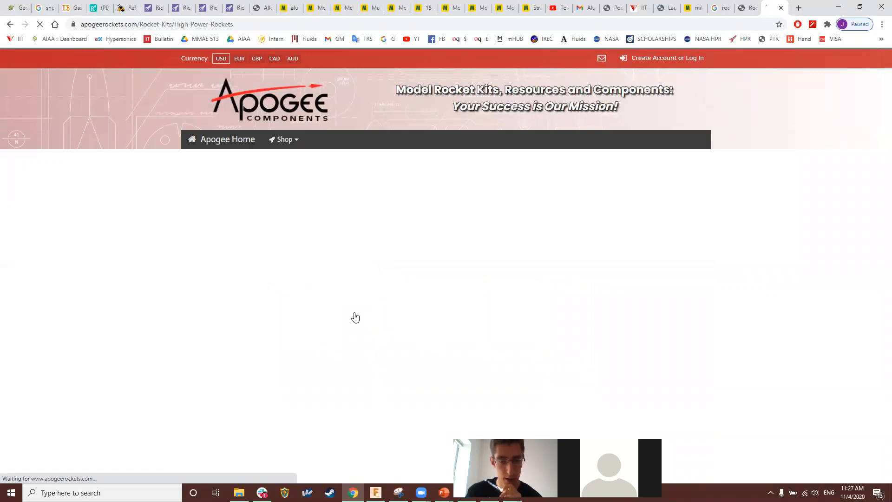
pyautogui.hotkey('alt', 'Tab')
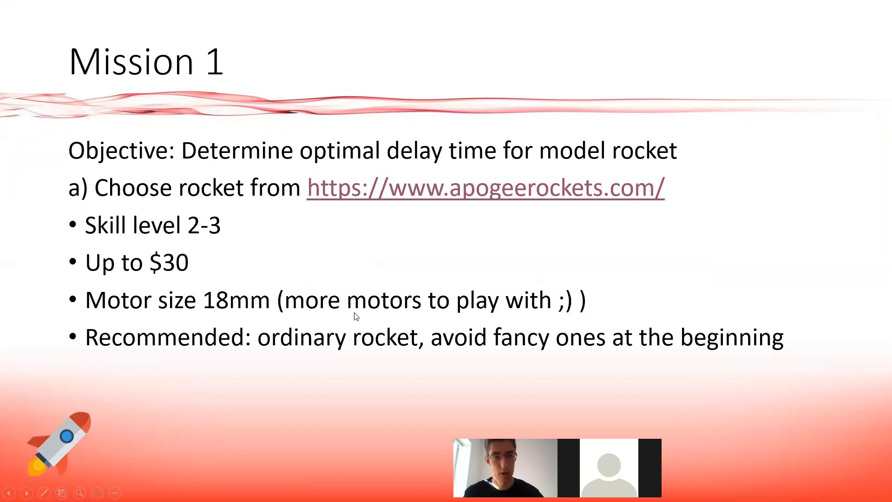
pyautogui.hotkey('alt', 'Tab')
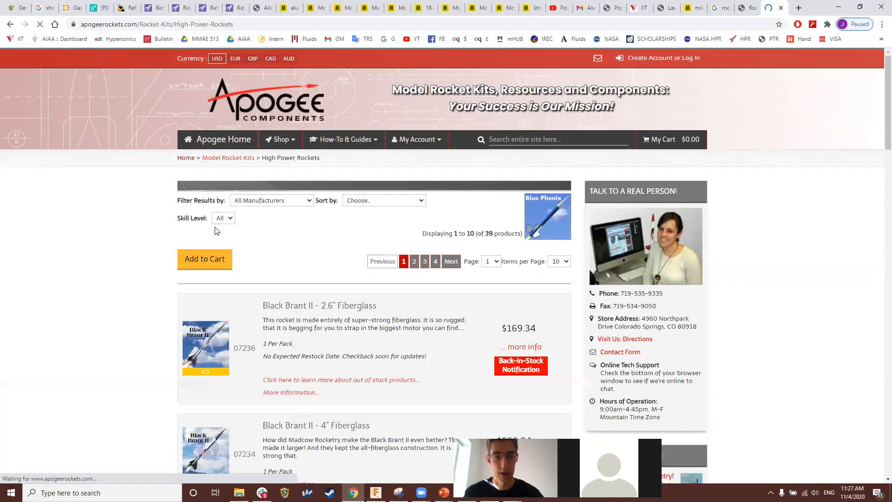
# Step: Open the Skill Level 3 Model Rocket Kits category and look through the kits with the Mission 1 price limit in mind
pyautogui.click(282, 140)
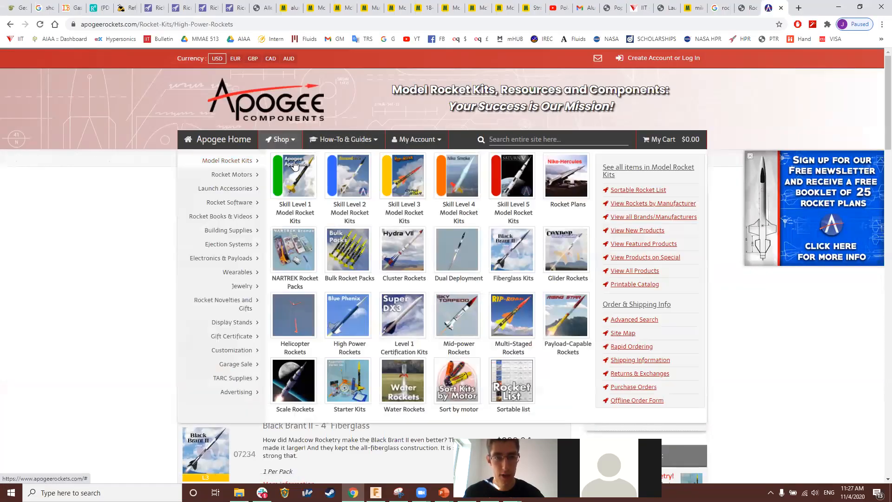
pyautogui.click(400, 190)
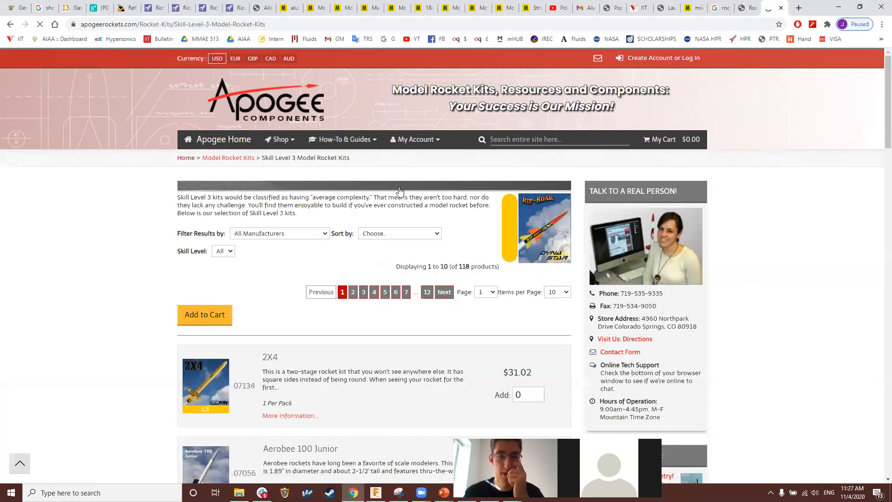
pyautogui.scroll(-1, 388, 195)
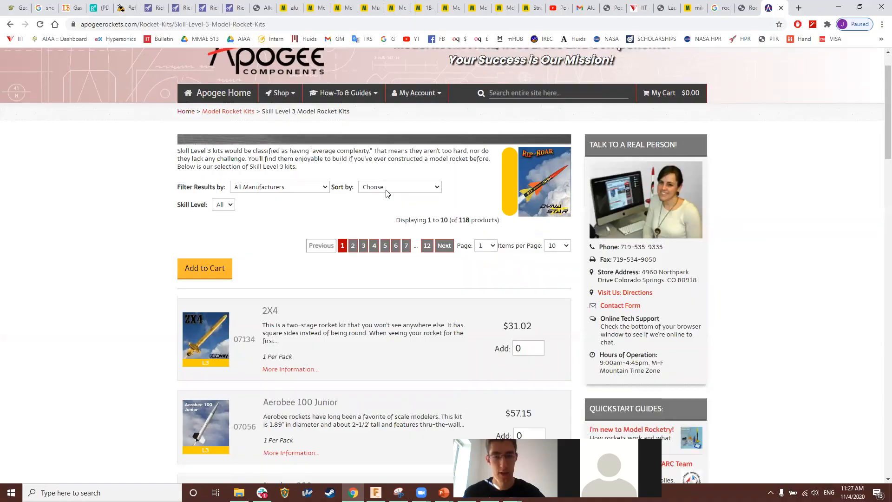
pyautogui.hotkey('alt', 'Tab')
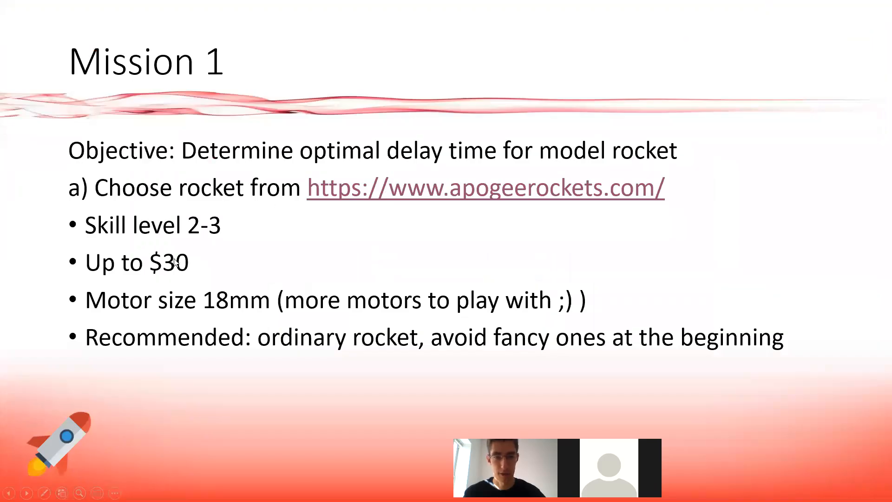
pyautogui.hotkey('alt', 'Tab')
pyautogui.scroll(-15, 379, 227)
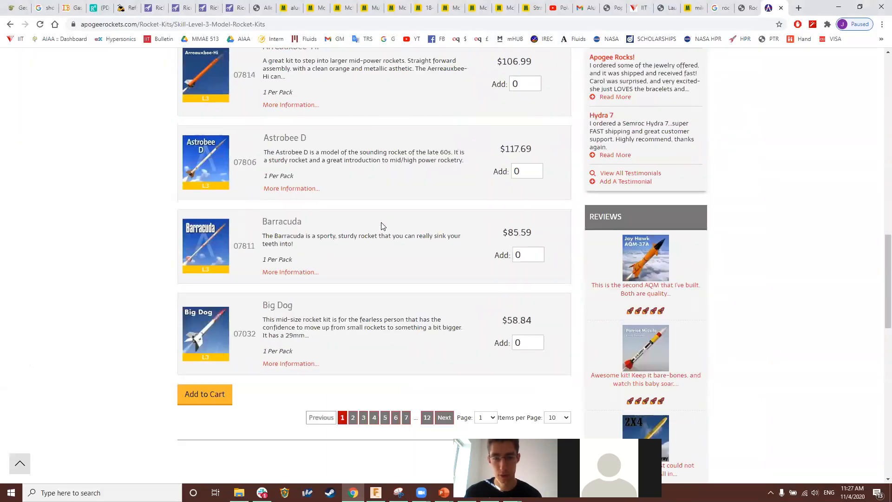
pyautogui.scroll(20, 381, 226)
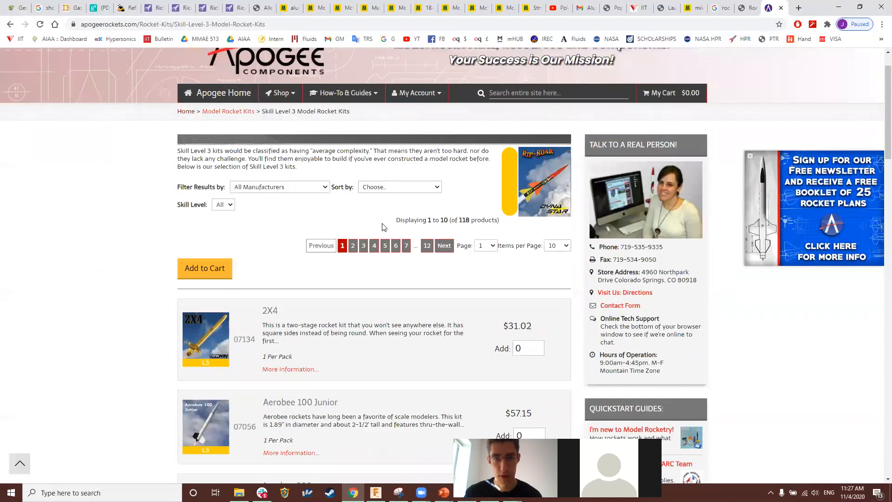
pyautogui.scroll(-1, 382, 226)
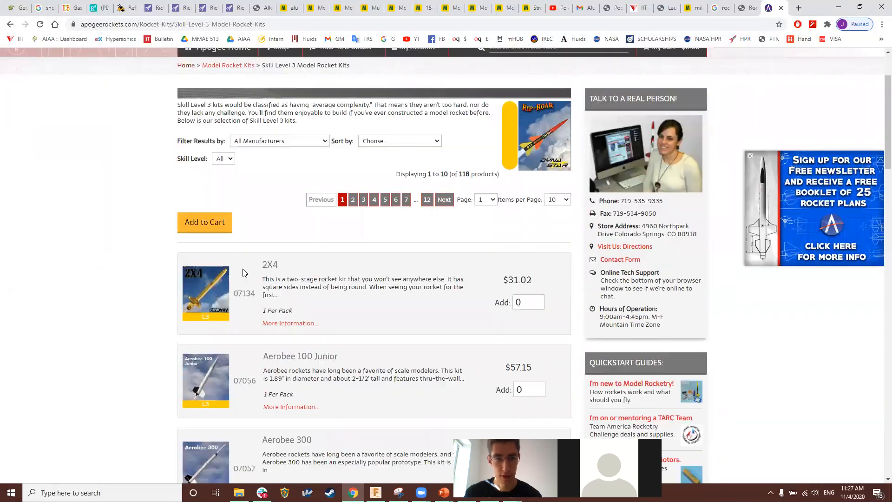
# Step: Open the product page of the 2X4 kit and go to its RockSim file section
pyautogui.click(270, 265)
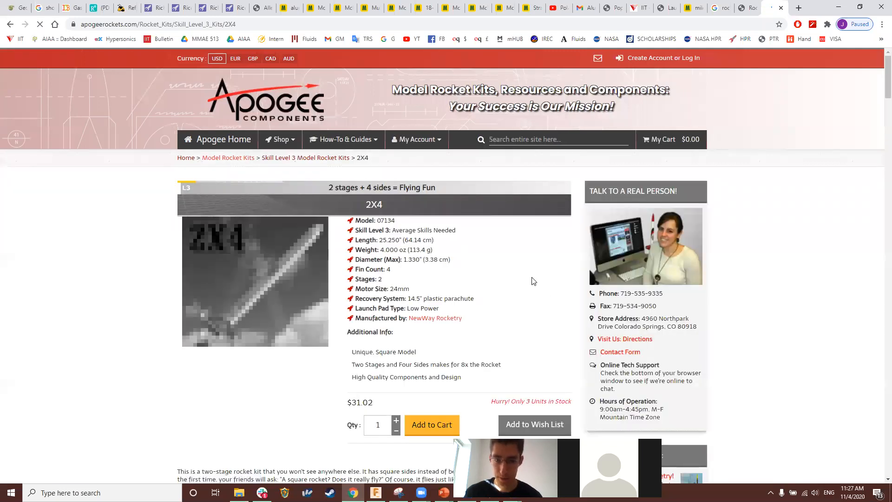
pyautogui.scroll(-2, 524, 274)
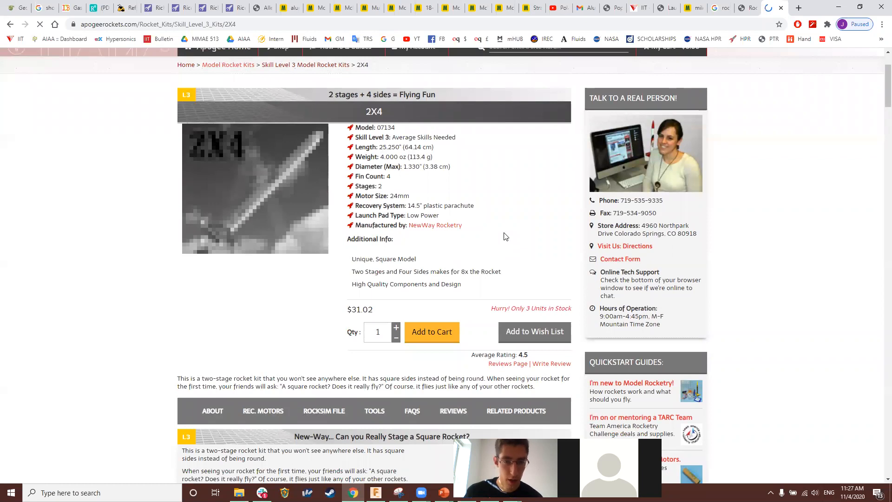
pyautogui.scroll(-5, 504, 237)
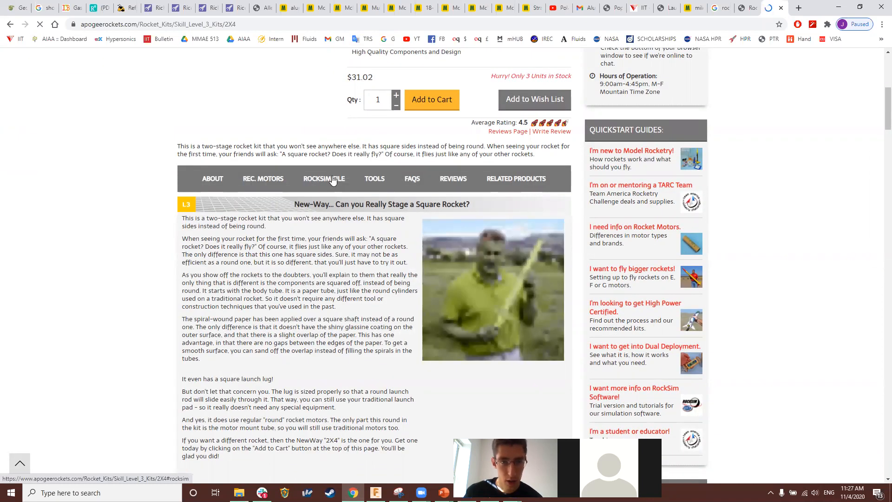
pyautogui.click(333, 181)
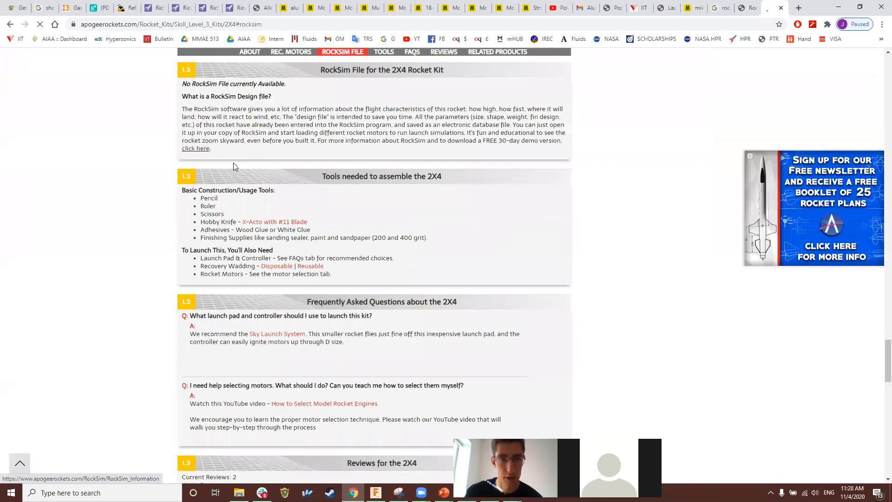
# Step: Follow the link to the RockSim information page from the 2X4 kit's RockSim section and close that browser tab
pyautogui.click(197, 149)
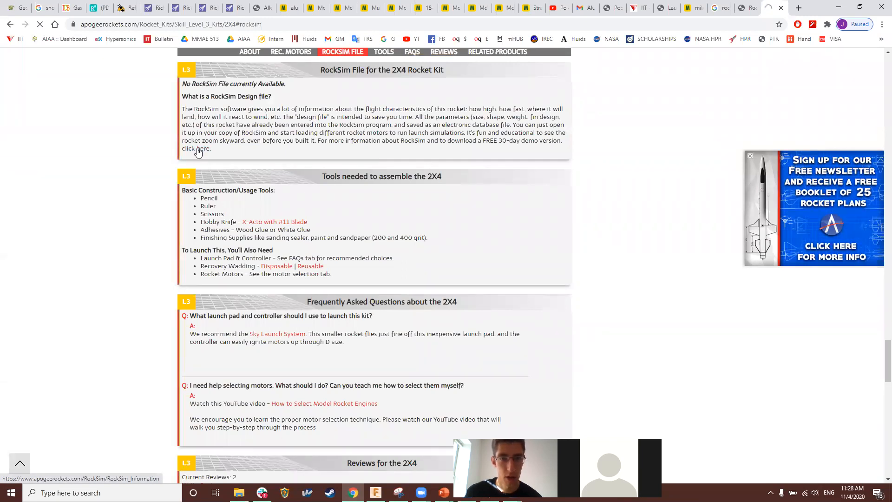
pyautogui.scroll(3, 622, 149)
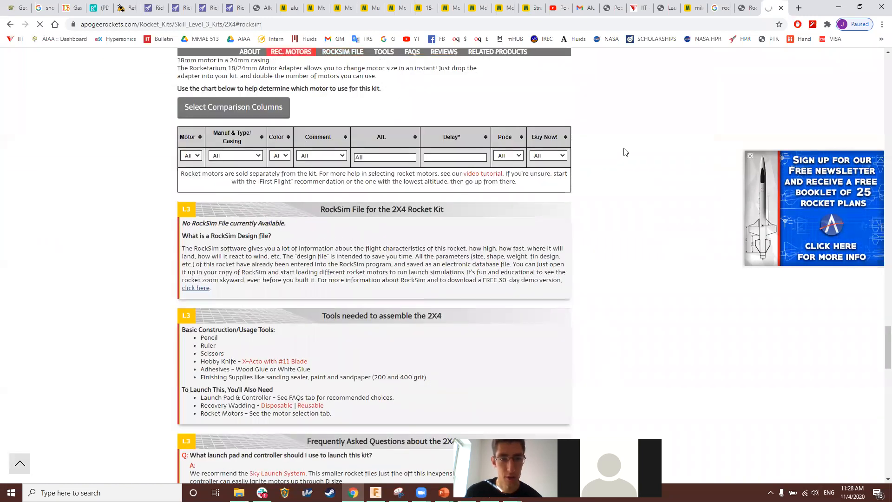
pyautogui.scroll(6, 625, 152)
pyautogui.scroll(20, 617, 151)
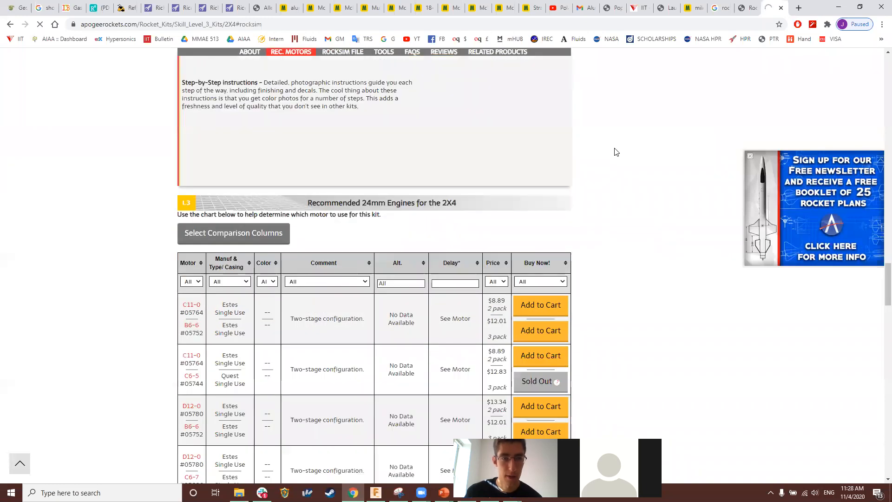
pyautogui.scroll(15, 615, 154)
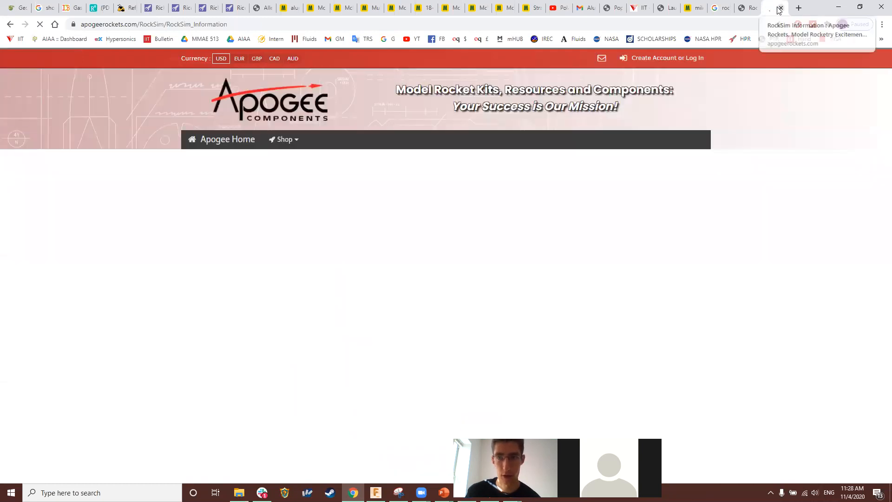
pyautogui.click(780, 8)
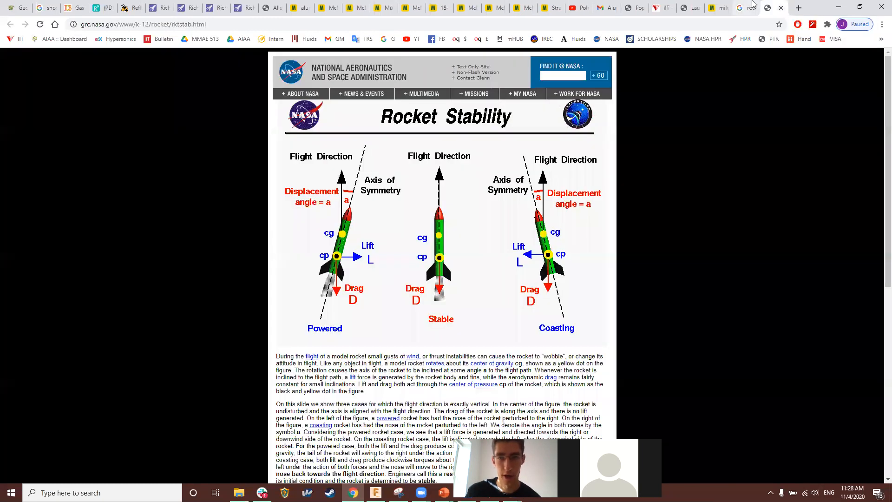
# Step: Restore the recently closed RockSim Information tab and go back to the 2X4 kit page
pyautogui.click(881, 24)
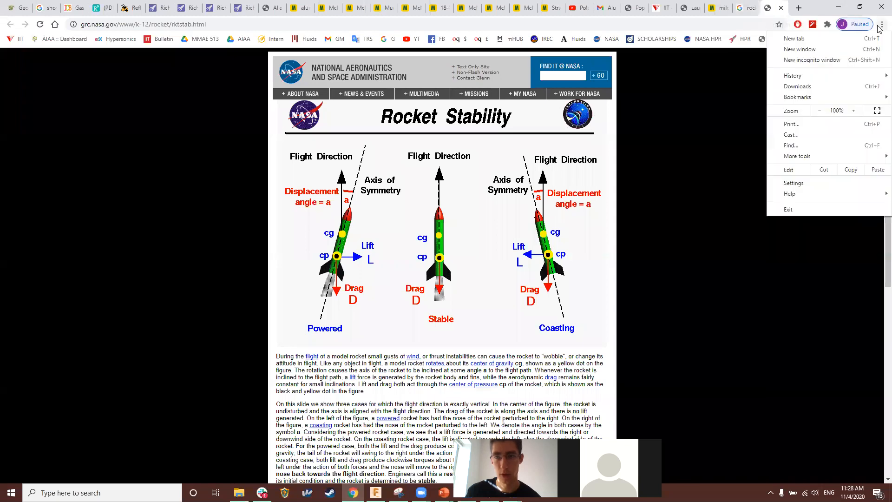
pyautogui.moveTo(807, 75)
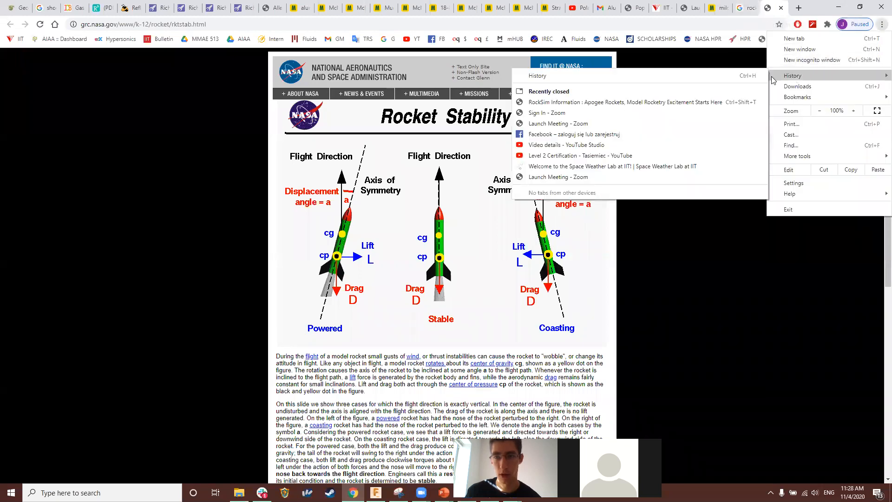
pyautogui.click(701, 104)
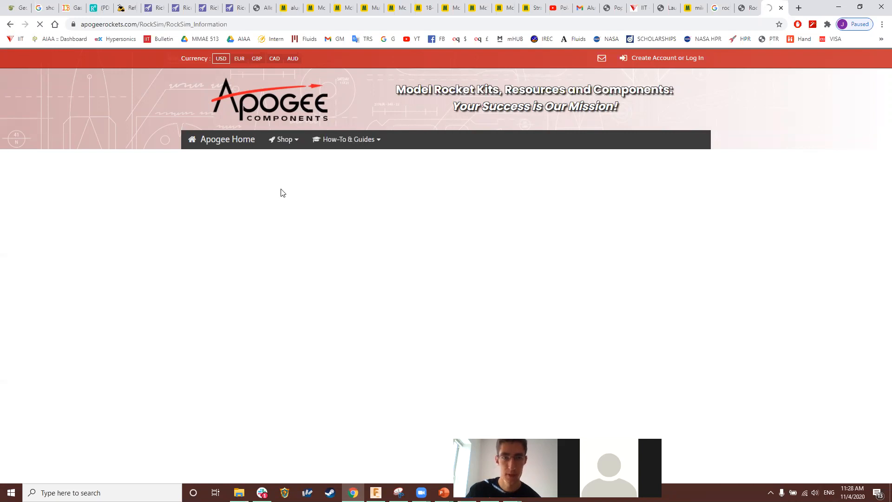
pyautogui.scroll(-4, 163, 197)
pyautogui.click(10, 24)
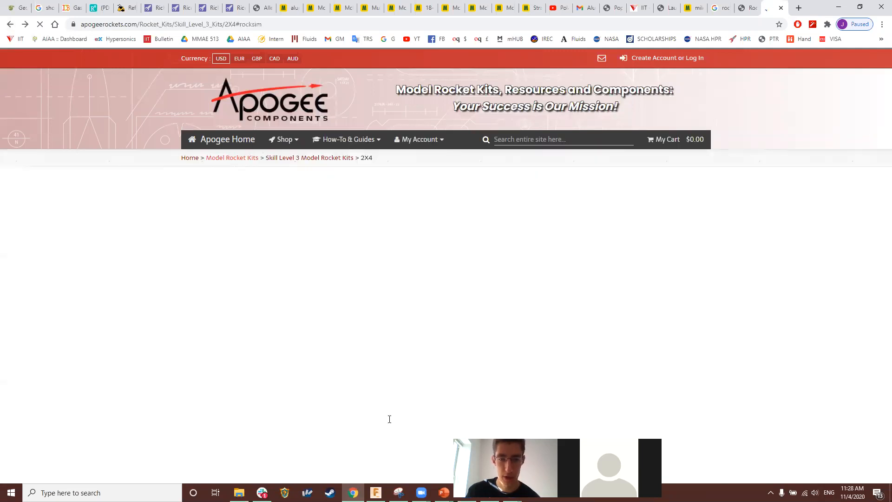
# Step: Examine the 2X4 kit page's component descriptions, recommended 24mm and 18mm engines and RockSim file section
pyautogui.scroll(-15, 558, 255)
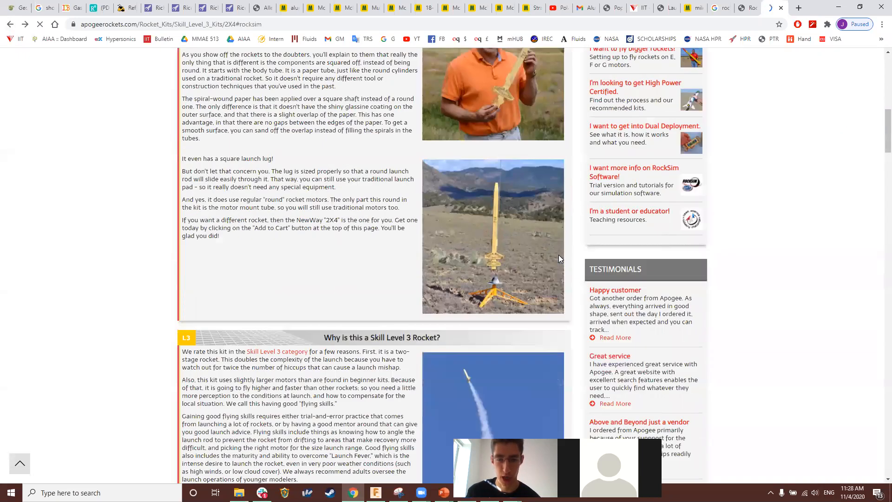
pyautogui.scroll(-8, 556, 253)
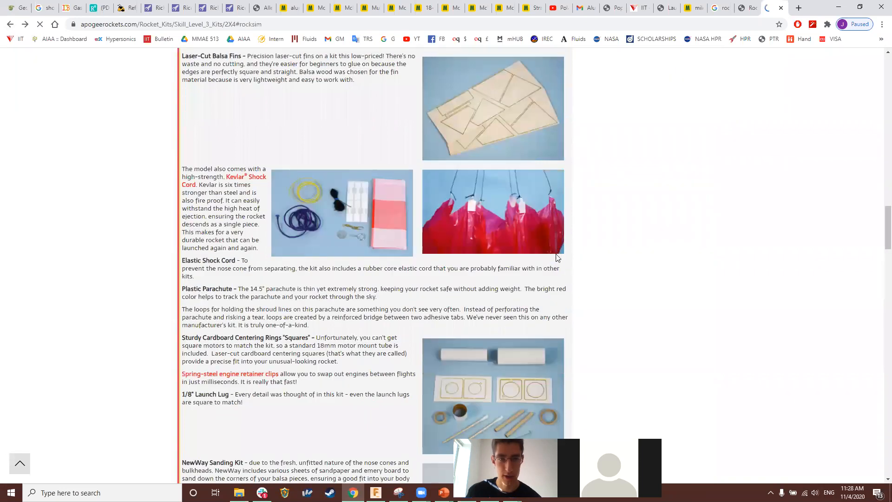
pyautogui.scroll(-7, 599, 250)
pyautogui.scroll(-10, 617, 241)
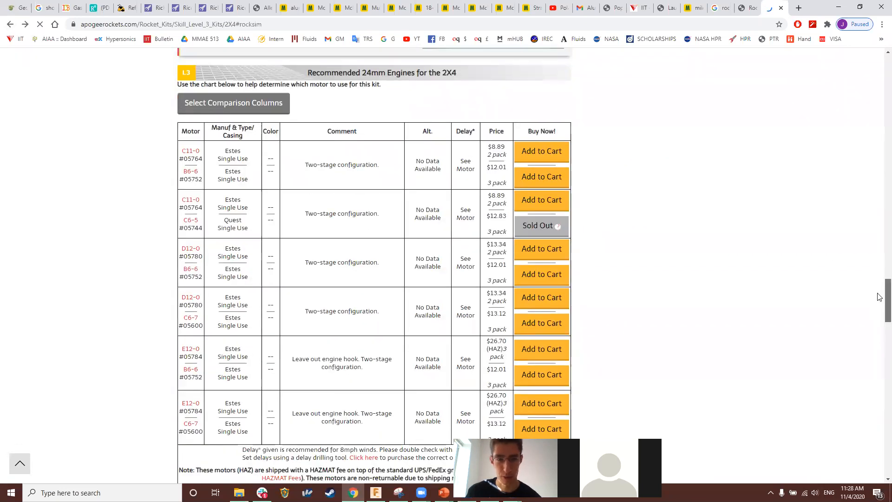
pyautogui.scroll(-5, 880, 302)
pyautogui.scroll(-15, 879, 328)
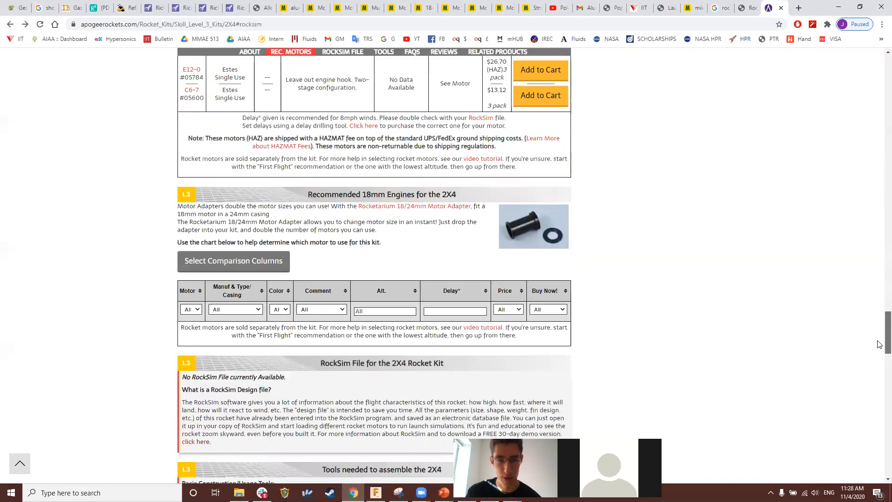
pyautogui.moveTo(879, 377); pyautogui.dragTo(879, 77)
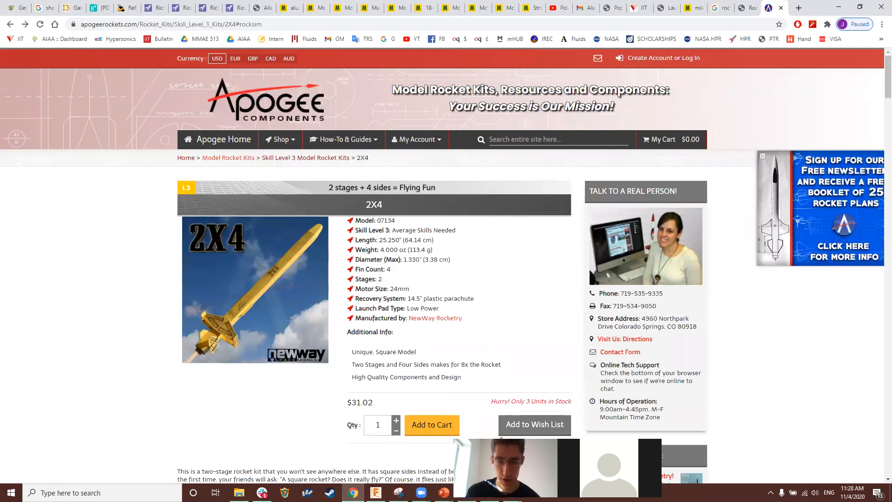
# Step: Switch to PowerPoint and return to the Mission 1 slide of the Seminar 4 - Rocket Simulation presentation
pyautogui.click(512, 492)
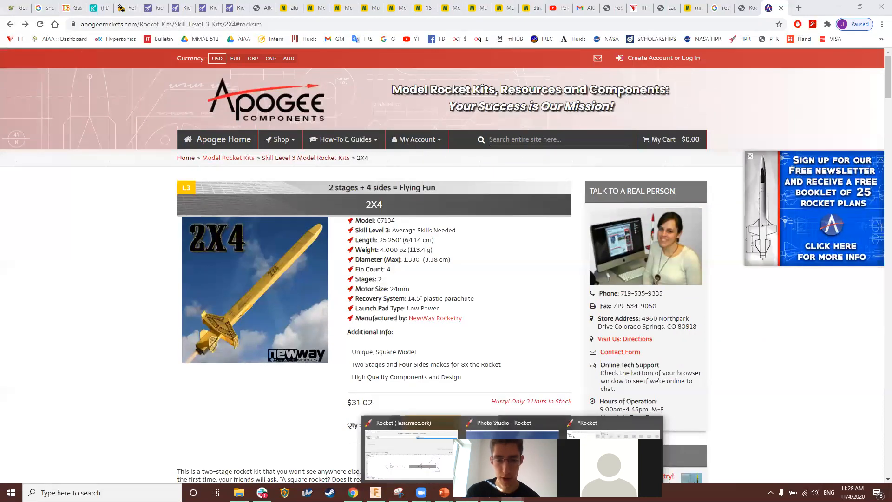
pyautogui.moveTo(443, 492)
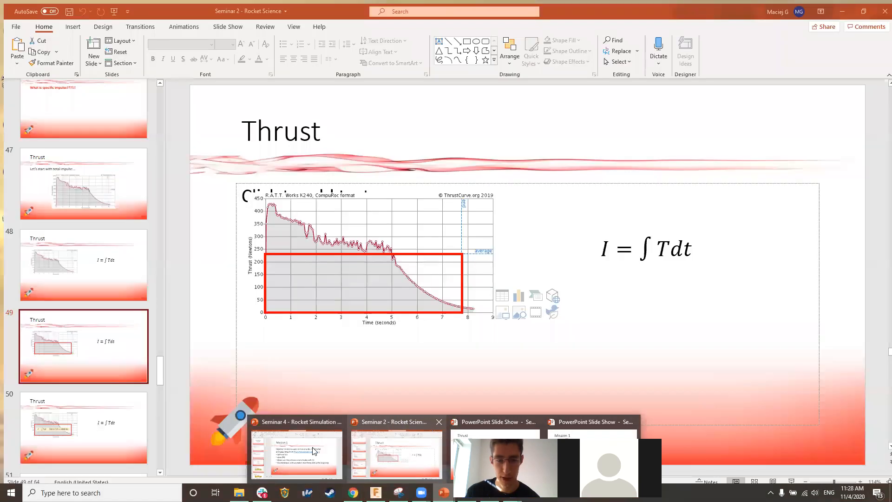
pyautogui.moveTo(313, 451)
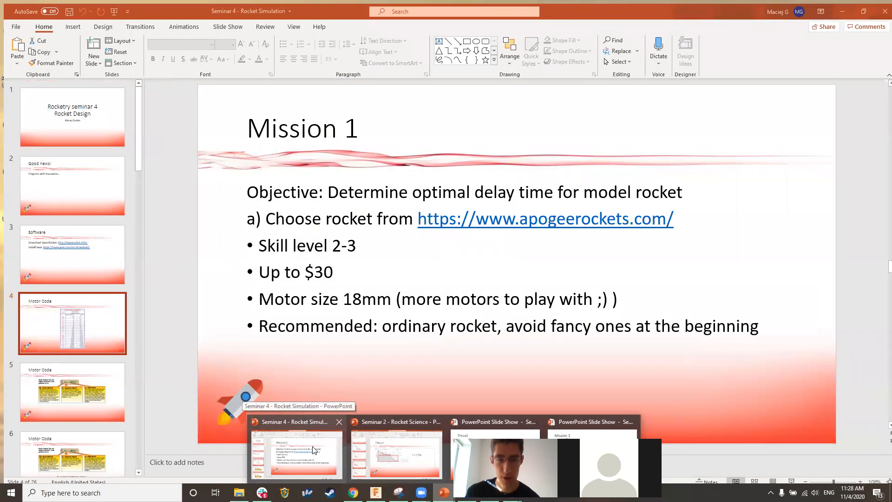